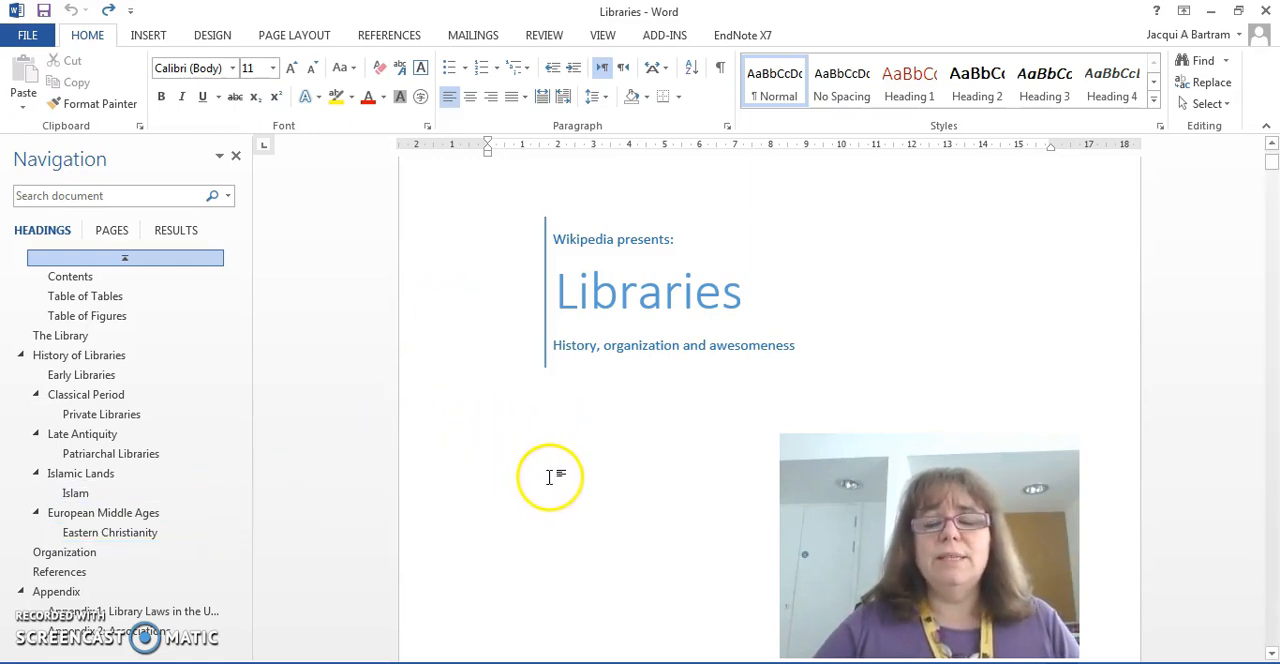
Step: Check the heading styles used by The Library, History of Libraries, Early Libraries and Private Libraries headings
{"action": "scroll", "coordinate": [549, 477], "scroll_direction": "down", "scroll_amount": 8}
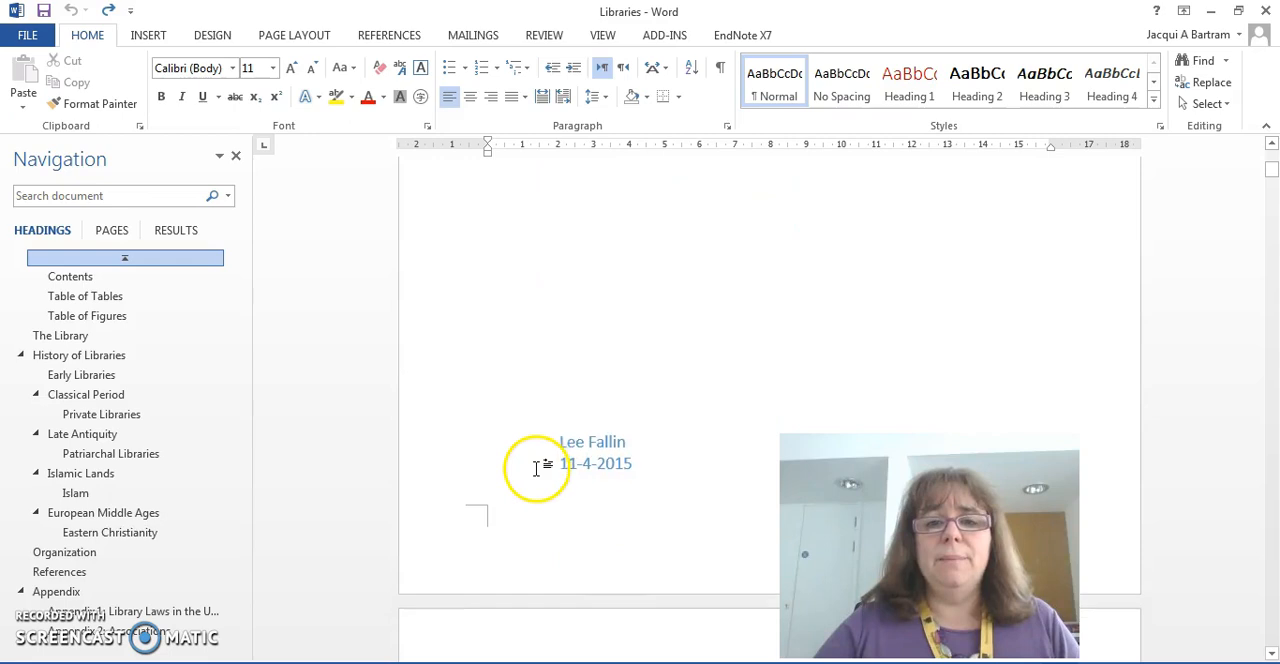
{"action": "scroll", "coordinate": [537, 468], "scroll_direction": "down", "scroll_amount": 5}
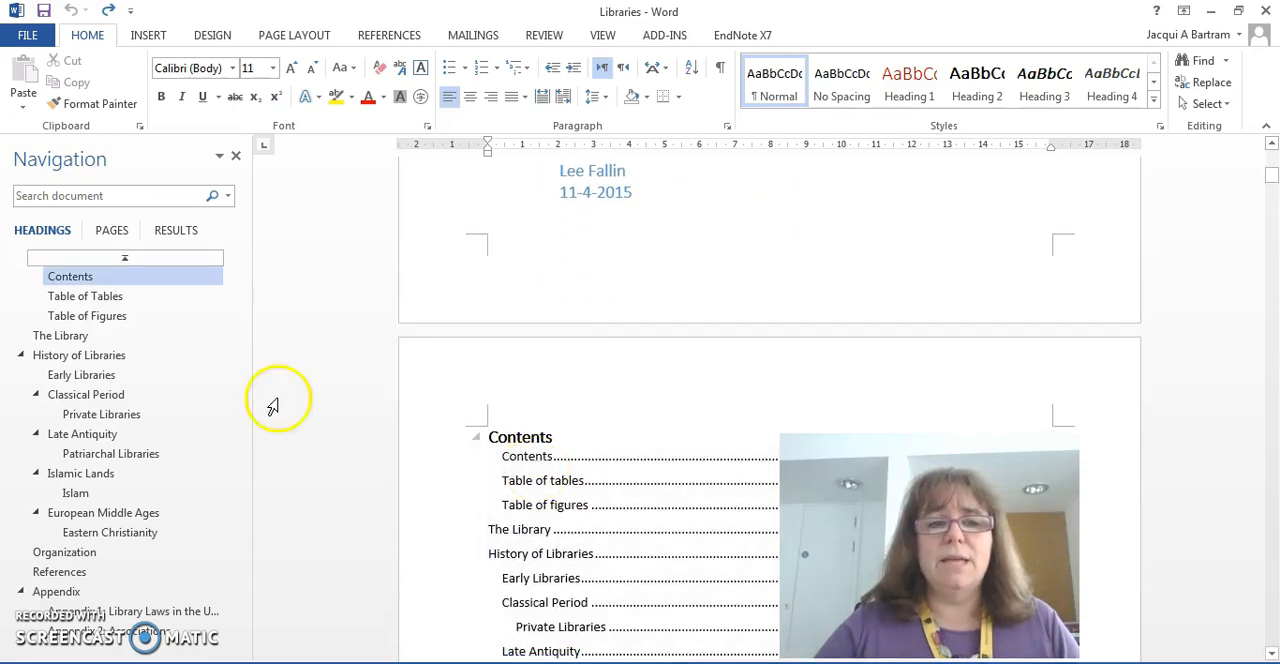
{"action": "left_click", "coordinate": [80, 337]}
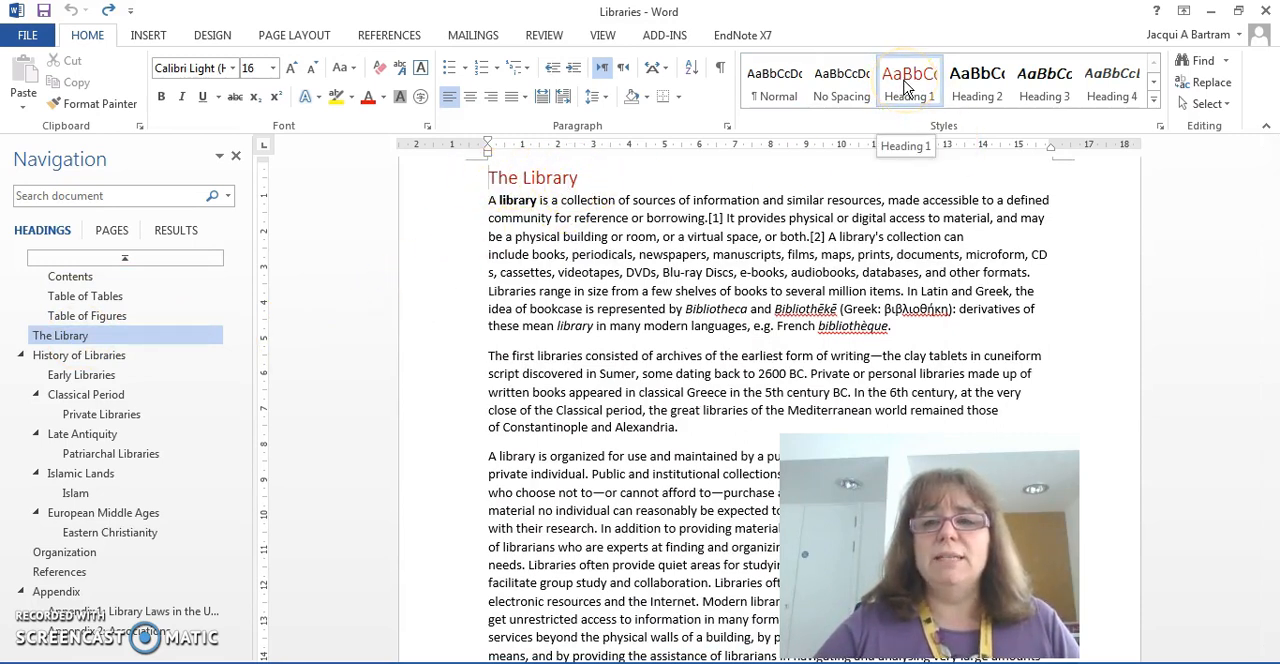
{"action": "left_click", "coordinate": [140, 354]}
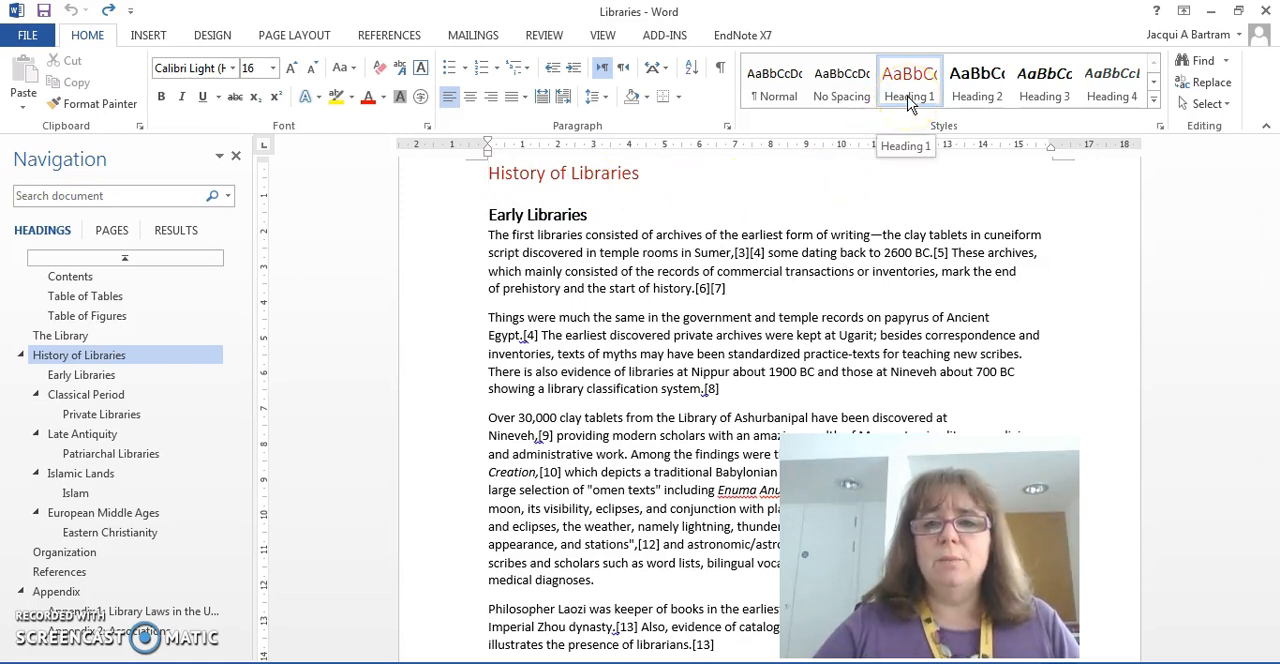
{"action": "left_click", "coordinate": [592, 215]}
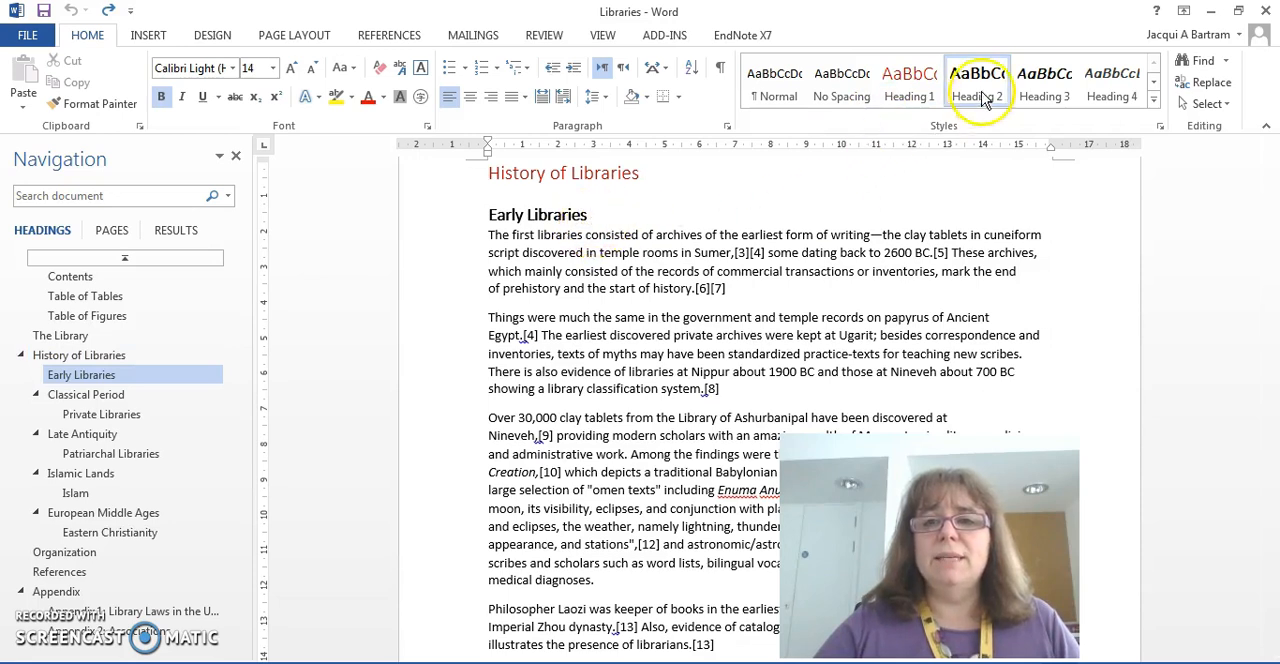
{"action": "left_click", "coordinate": [101, 416]}
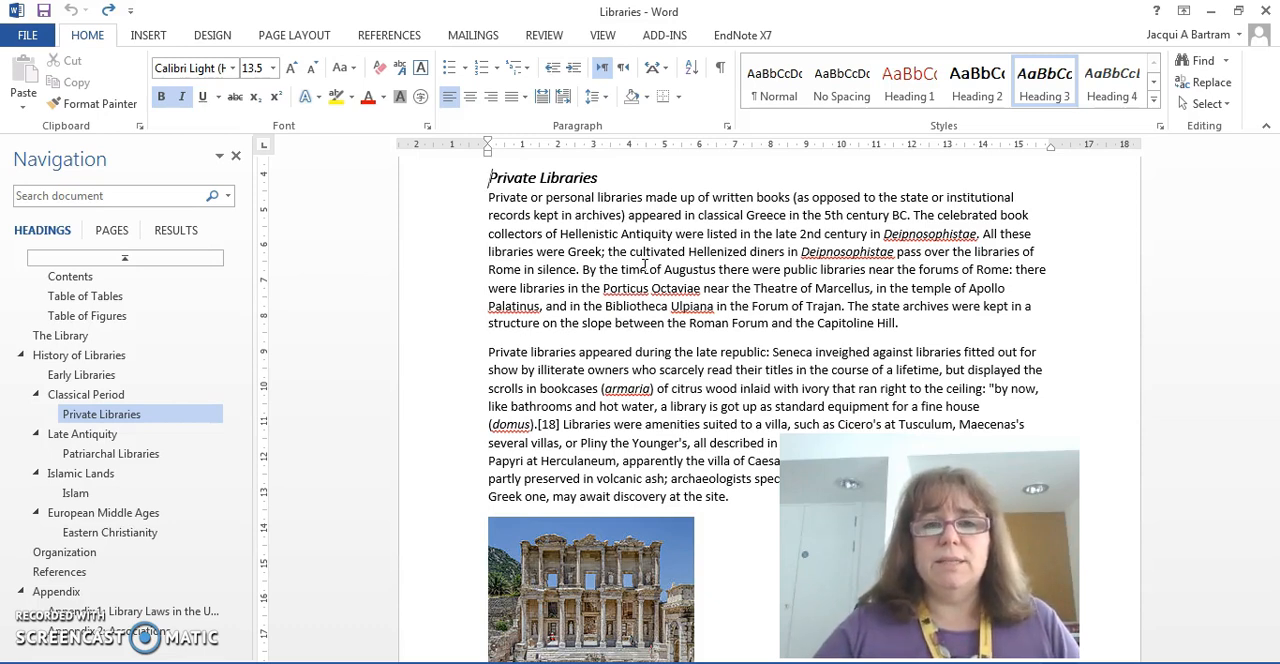
Step: Apply the library's plain 1. / 1.1. / 1.1.1. multilevel list to the heading "The Library"
{"action": "left_click", "coordinate": [76, 338]}
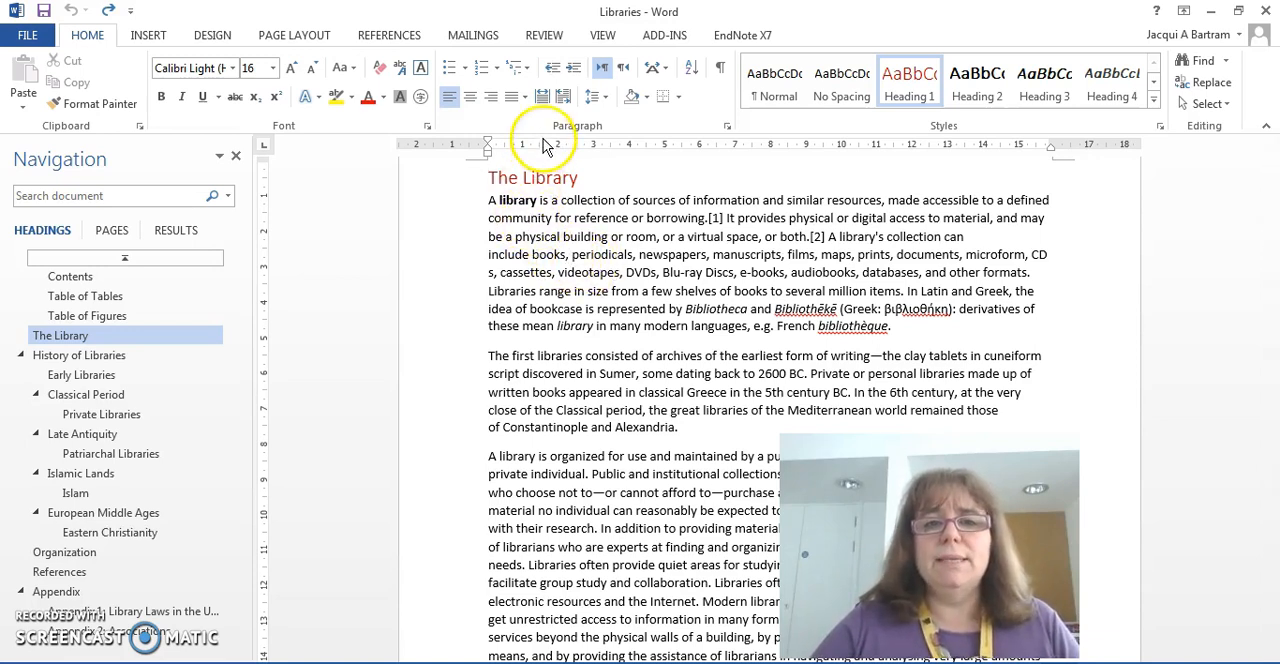
{"action": "left_click", "coordinate": [527, 70]}
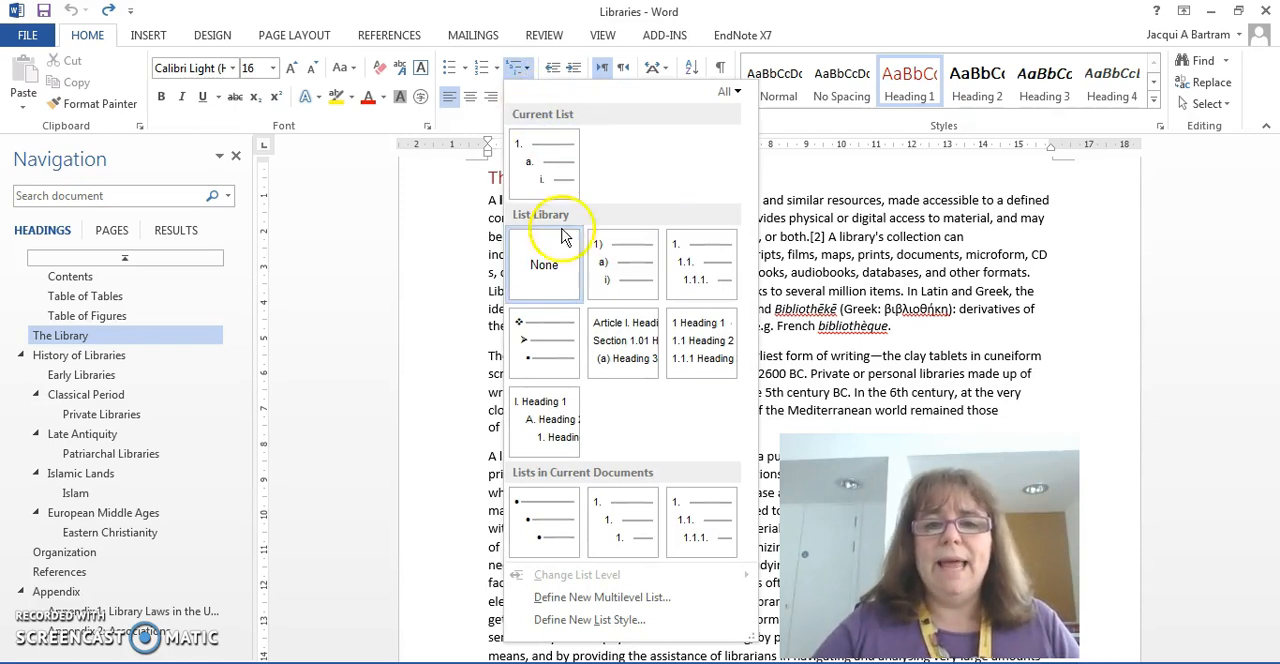
{"action": "mouse_move", "coordinate": [545, 405]}
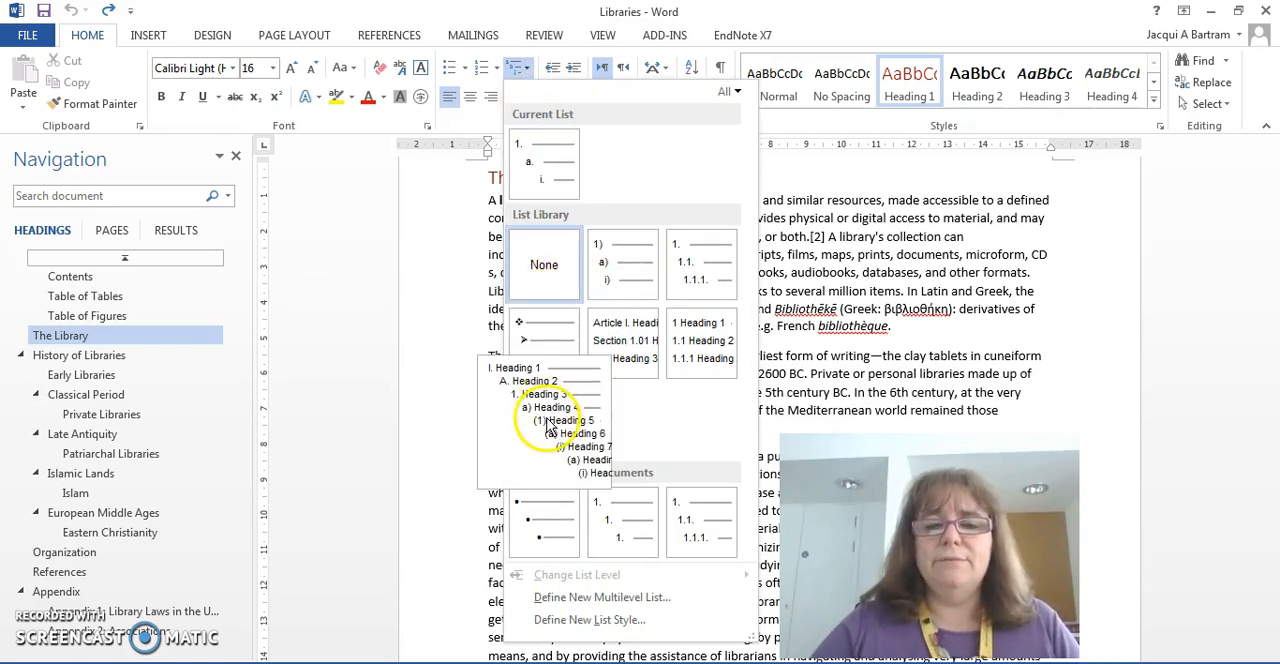
{"action": "mouse_move", "coordinate": [615, 276]}
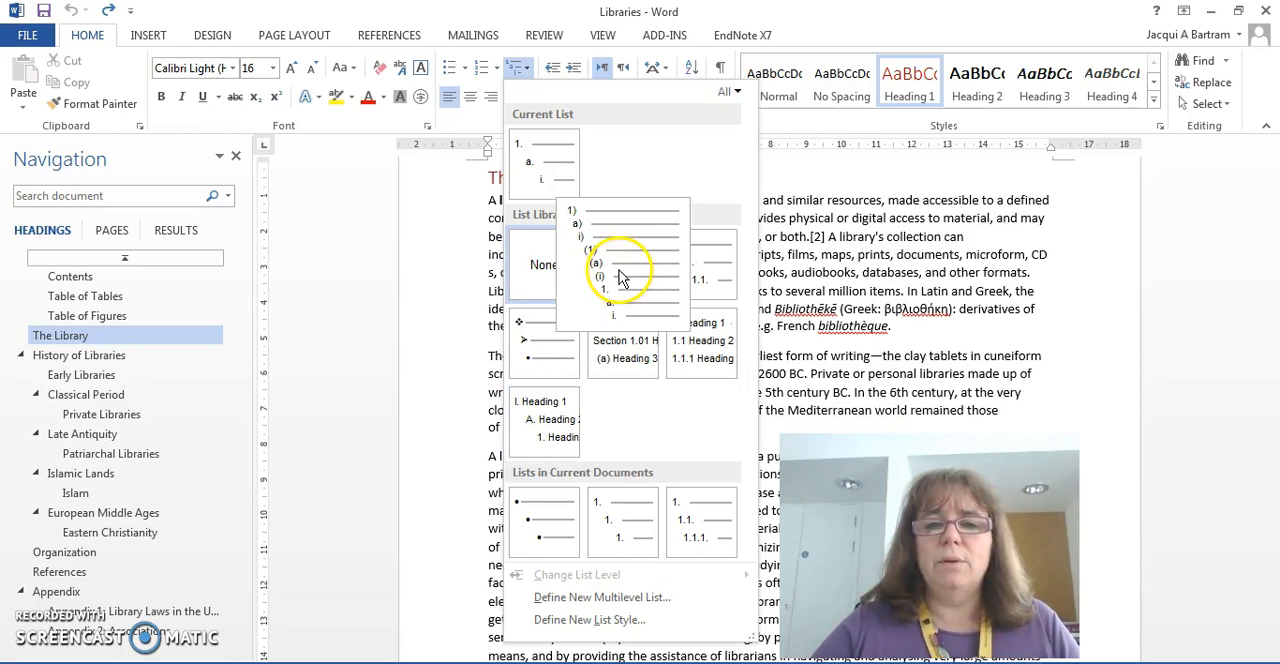
{"action": "mouse_move", "coordinate": [618, 340]}
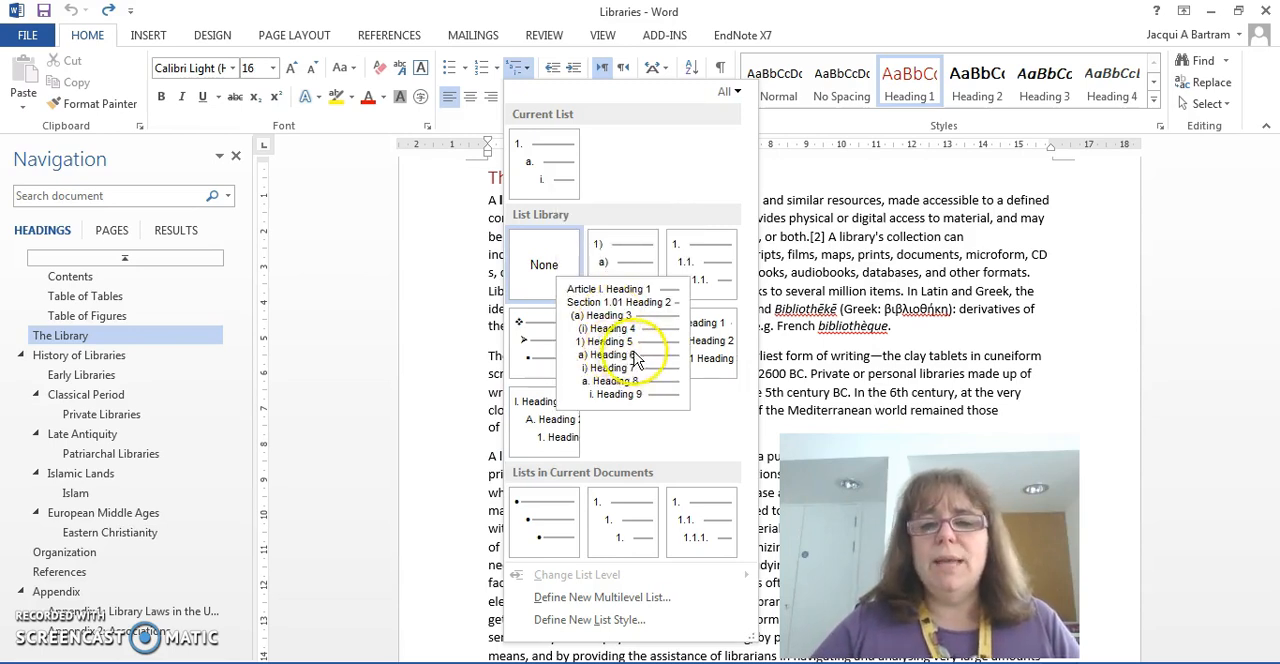
{"action": "mouse_move", "coordinate": [686, 352]}
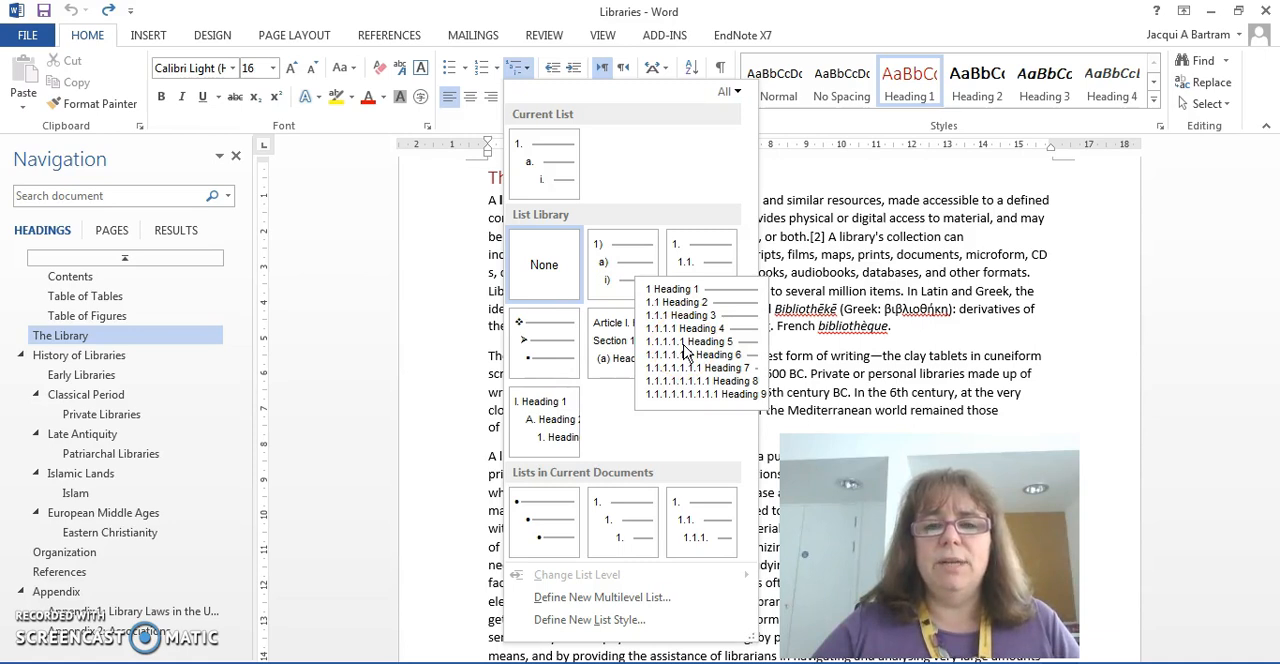
{"action": "left_click", "coordinate": [693, 354]}
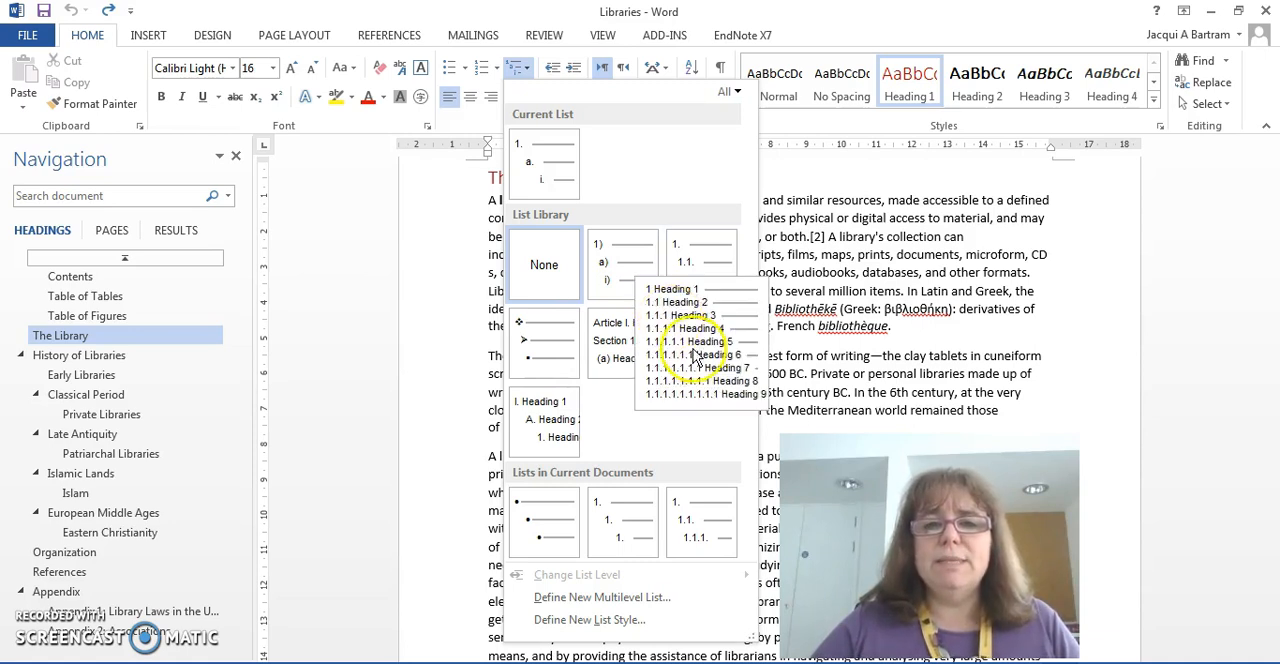
{"action": "mouse_move", "coordinate": [695, 289]}
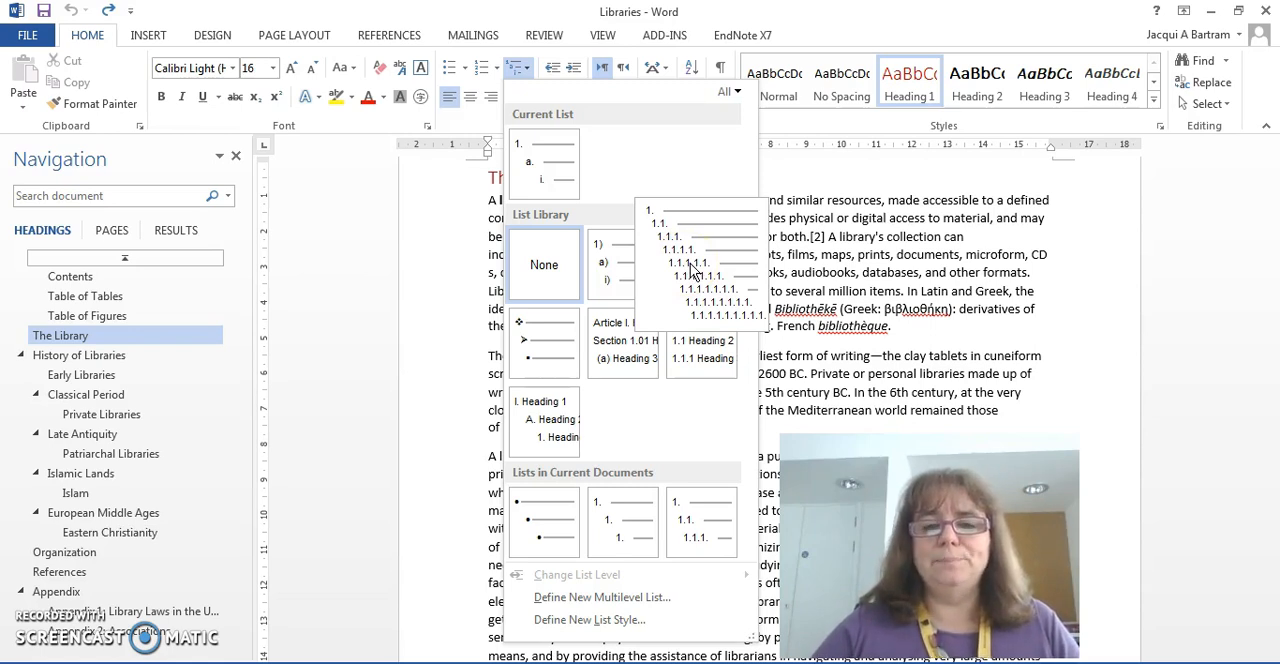
{"action": "left_click", "coordinate": [690, 266]}
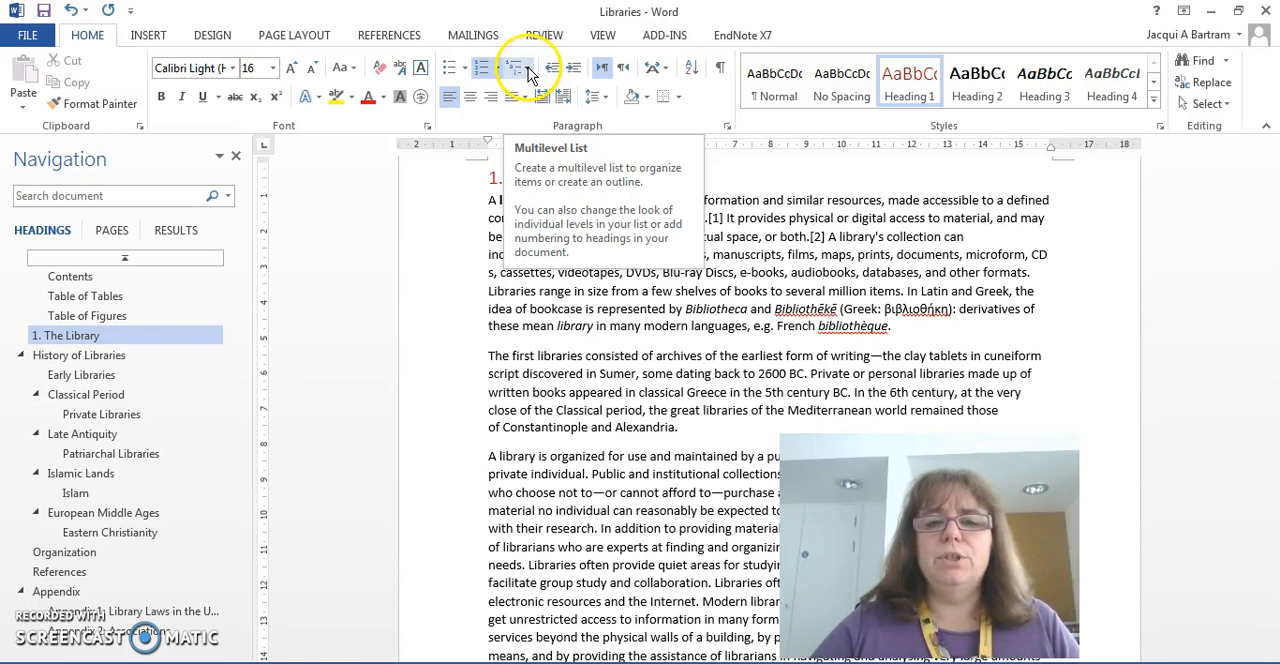
Step: Start defining a new multilevel list, review the number formats of levels 1 to 5 and leave level 1 selected
{"action": "left_click", "coordinate": [528, 68]}
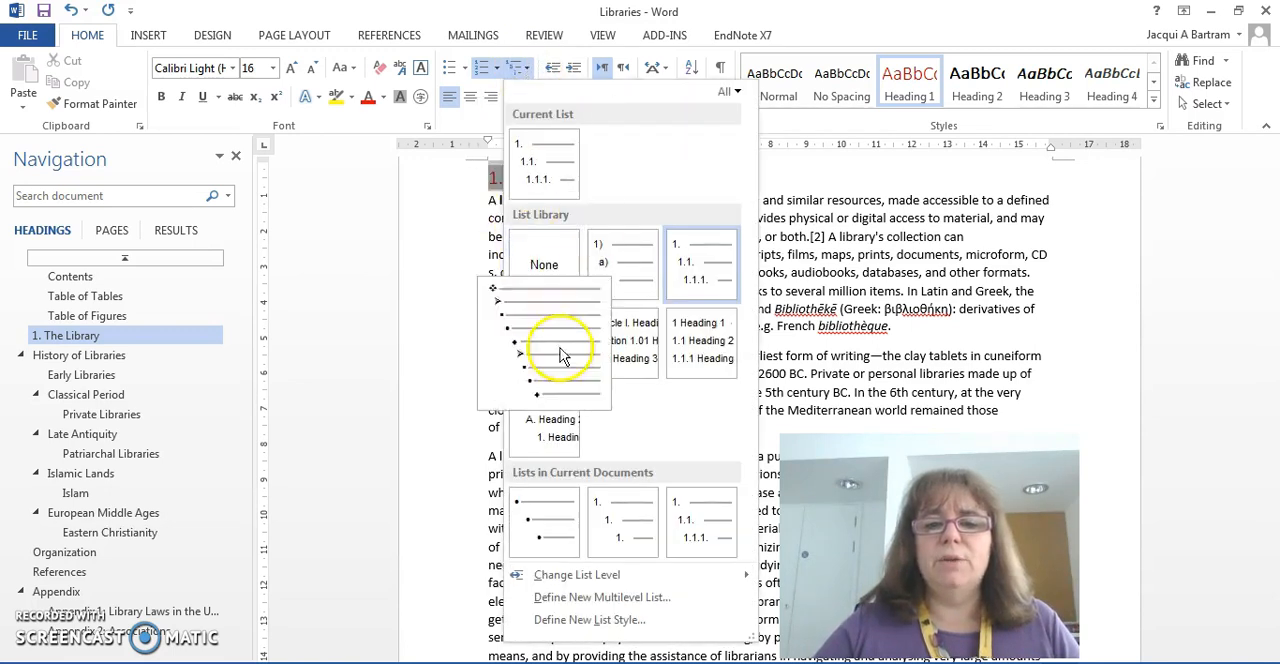
{"action": "left_click", "coordinate": [612, 598]}
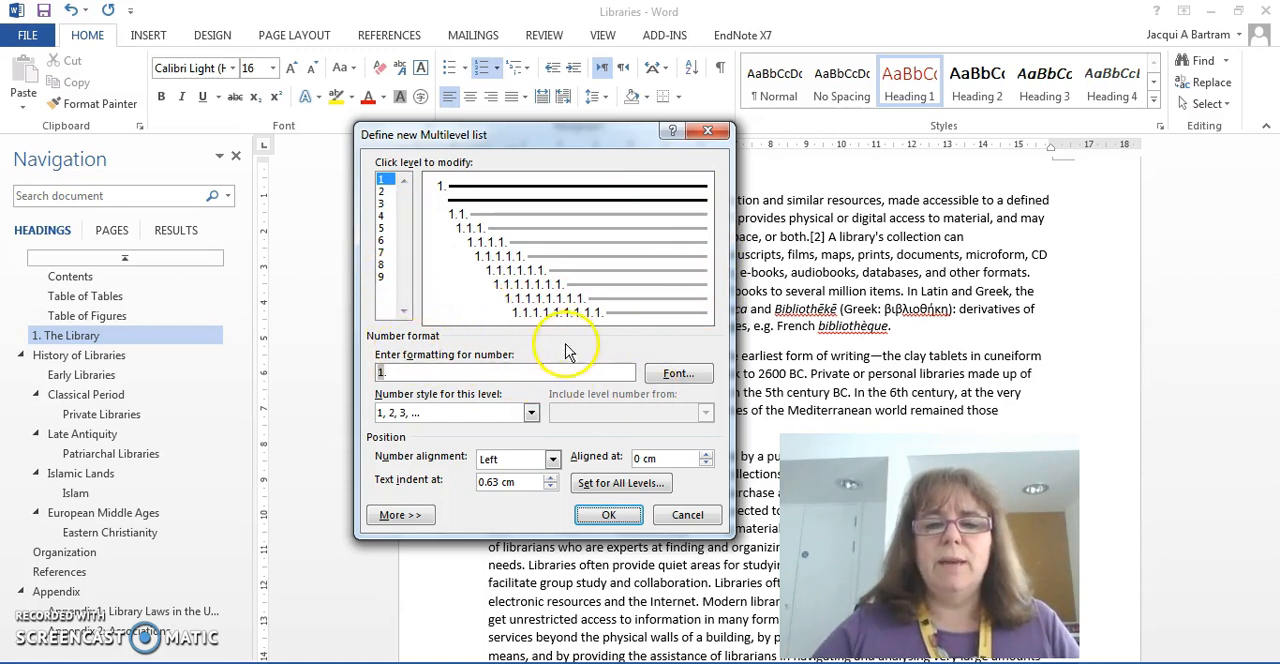
{"action": "left_click", "coordinate": [462, 222]}
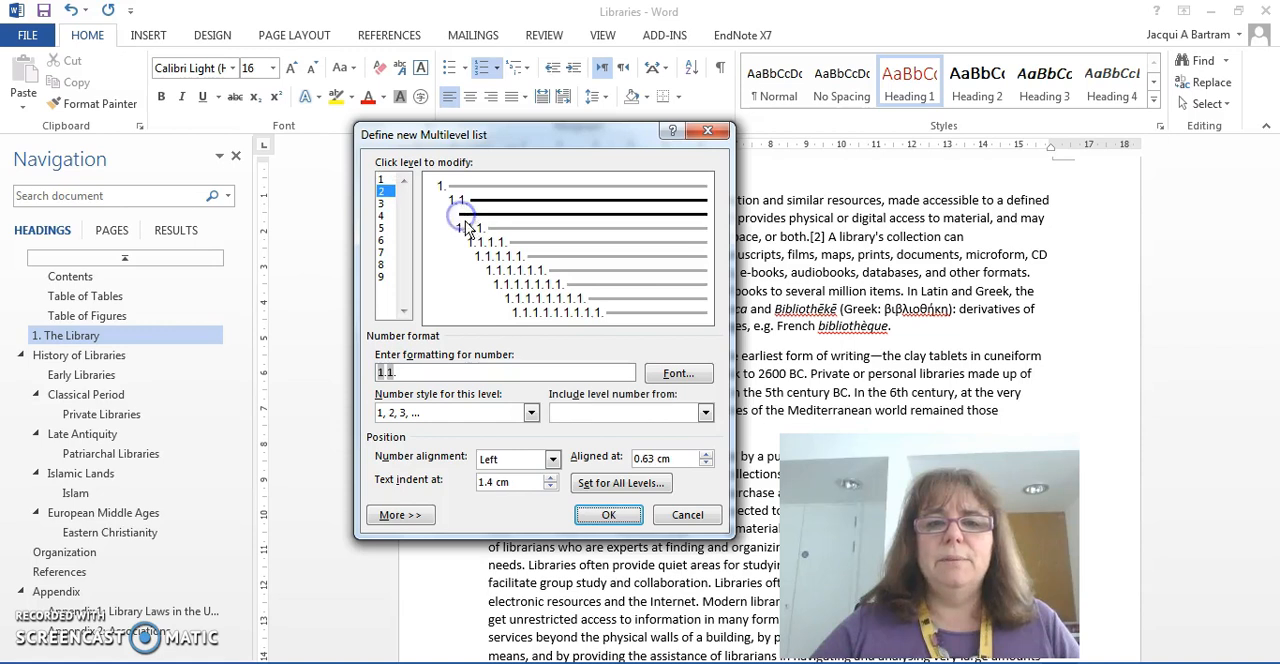
{"action": "left_click", "coordinate": [386, 204]}
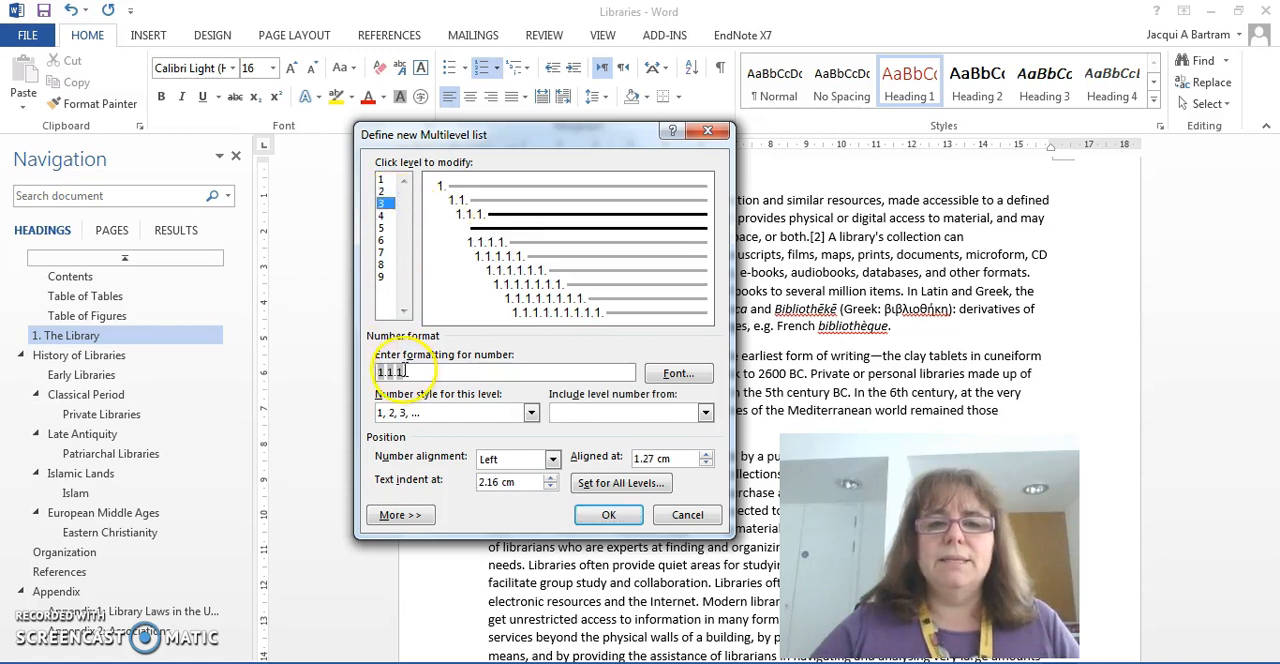
{"action": "left_click", "coordinate": [386, 216]}
{"action": "left_click", "coordinate": [384, 229]}
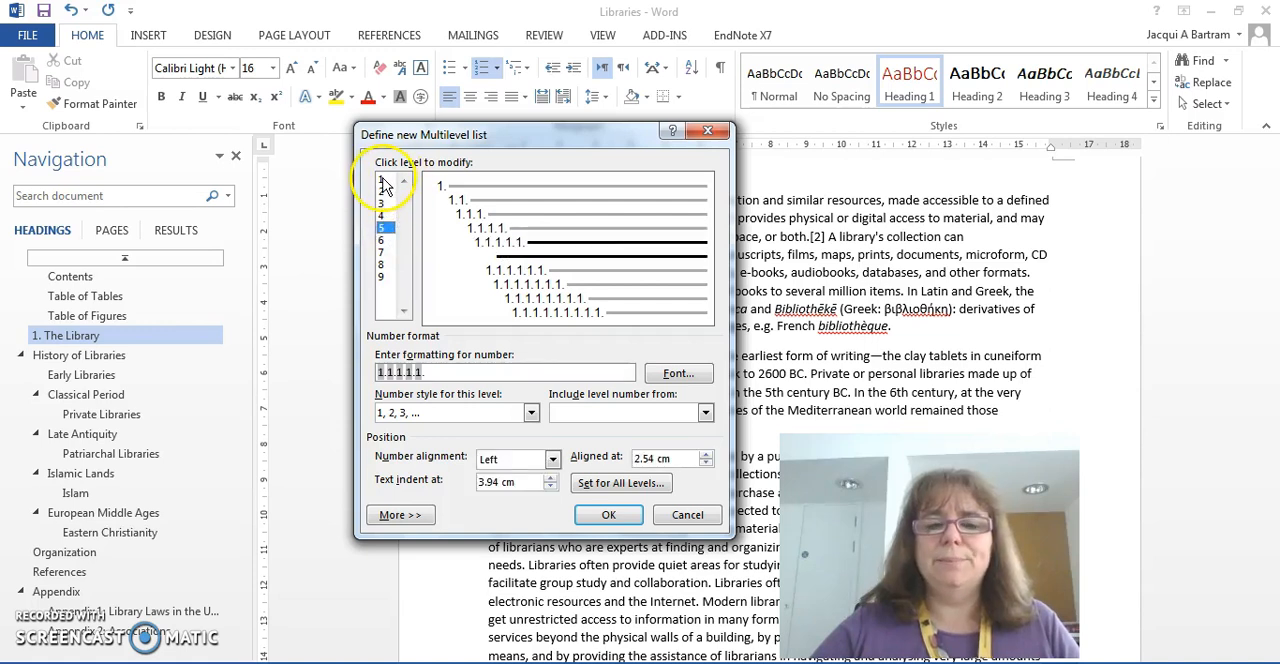
{"action": "left_click", "coordinate": [383, 181]}
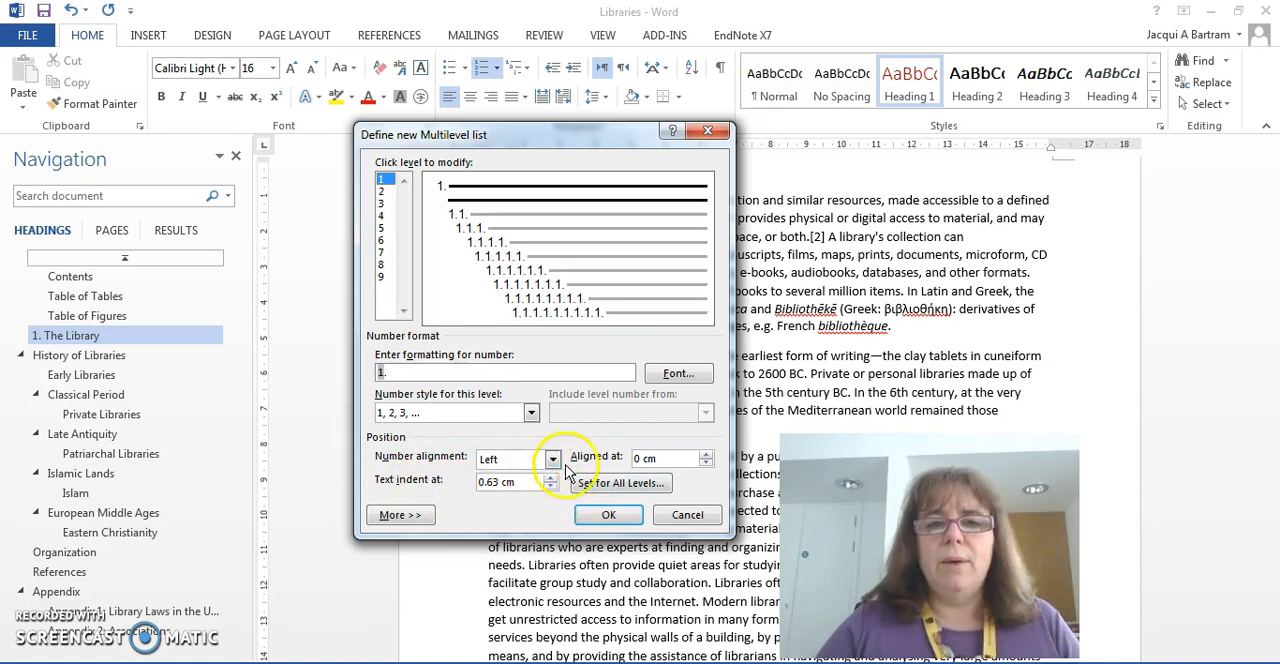
Step: Set the first-level text position and the additional indent for each level to 0 cm across all list levels
{"action": "left_click", "coordinate": [643, 487]}
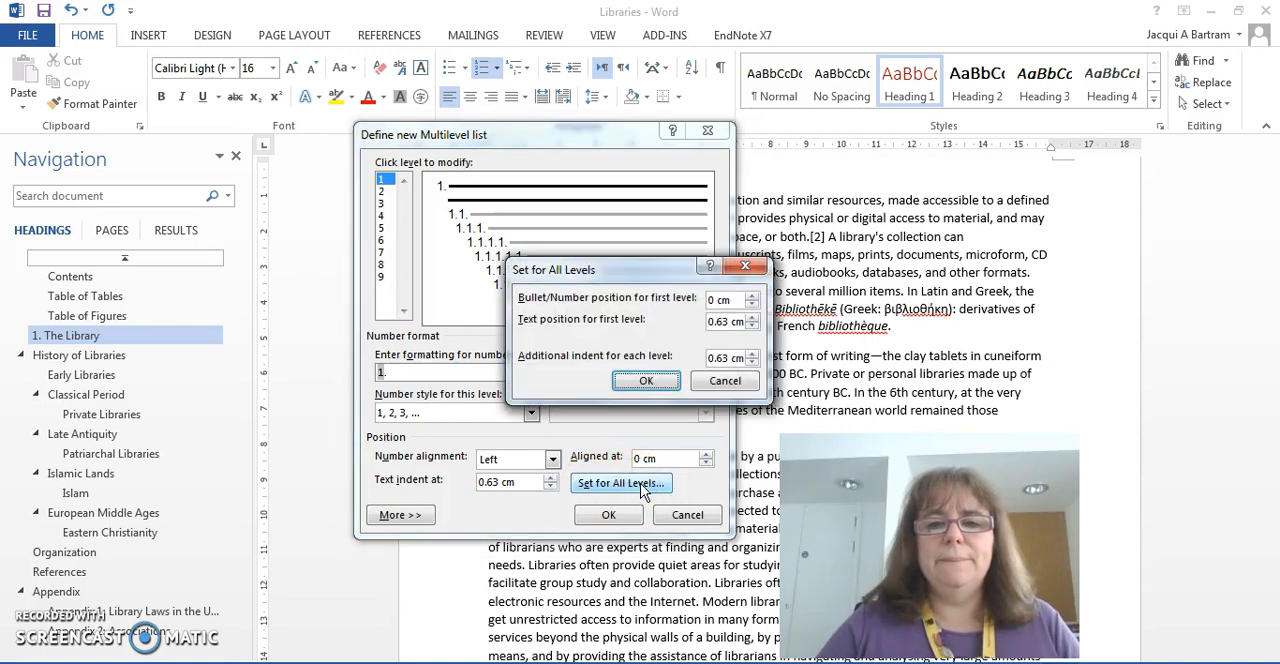
{"action": "left_click", "coordinate": [751, 326]}
{"action": "left_click", "coordinate": [751, 326]}
{"action": "left_click", "coordinate": [751, 326]}
{"action": "left_click", "coordinate": [751, 326]}
{"action": "left_click", "coordinate": [751, 326]}
{"action": "left_click", "coordinate": [751, 326]}
{"action": "left_click", "coordinate": [751, 362]}
{"action": "left_click", "coordinate": [751, 362]}
{"action": "left_click", "coordinate": [751, 362]}
{"action": "left_click", "coordinate": [751, 362]}
{"action": "left_click", "coordinate": [751, 362]}
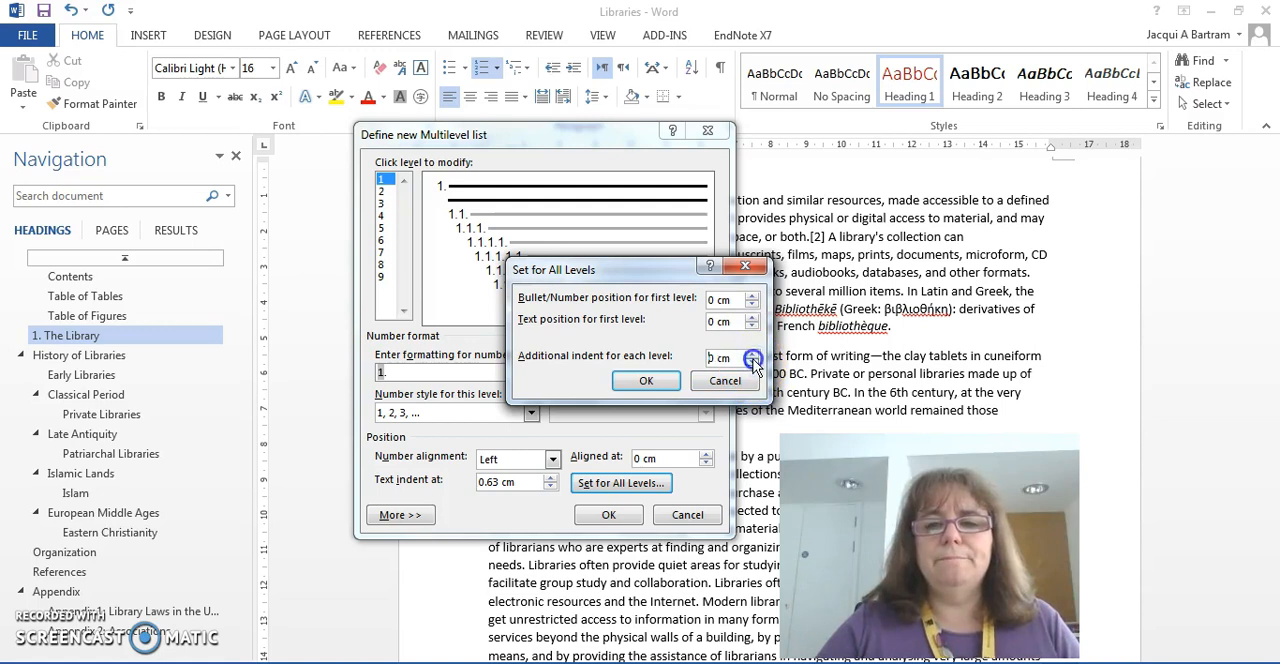
{"action": "left_click", "coordinate": [648, 382]}
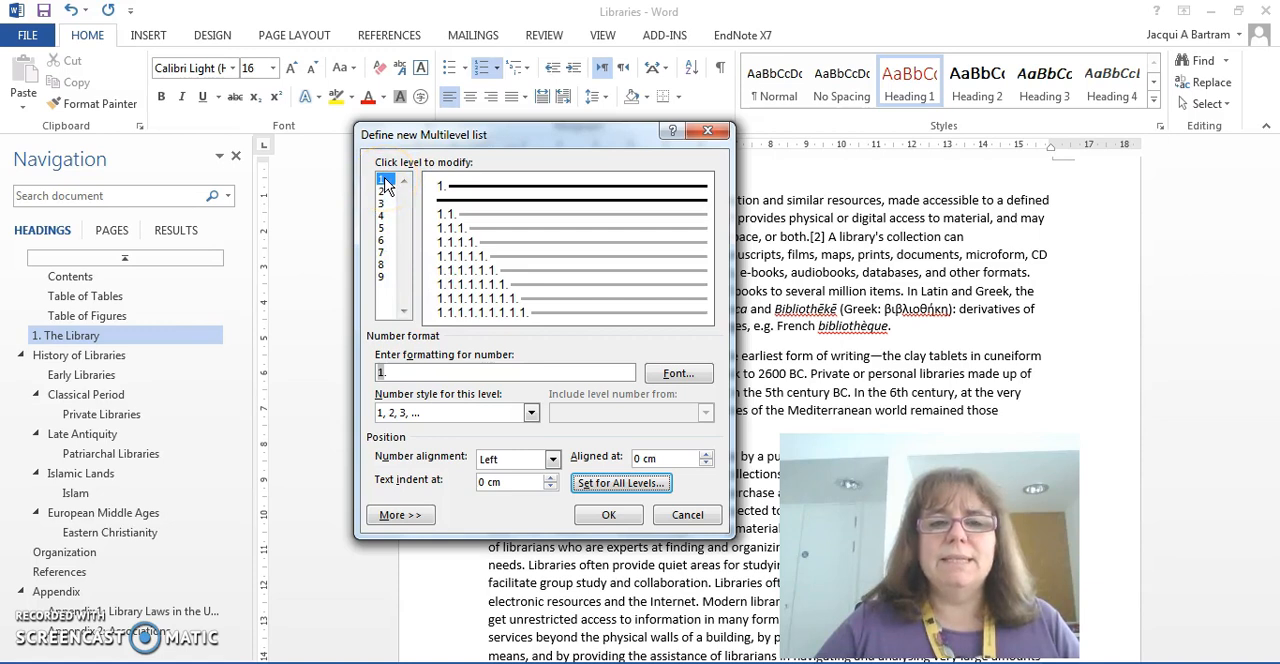
Step: Show the additional list options, browse the available styles and link level 1 to the Heading 1 style
{"action": "left_click", "coordinate": [398, 516]}
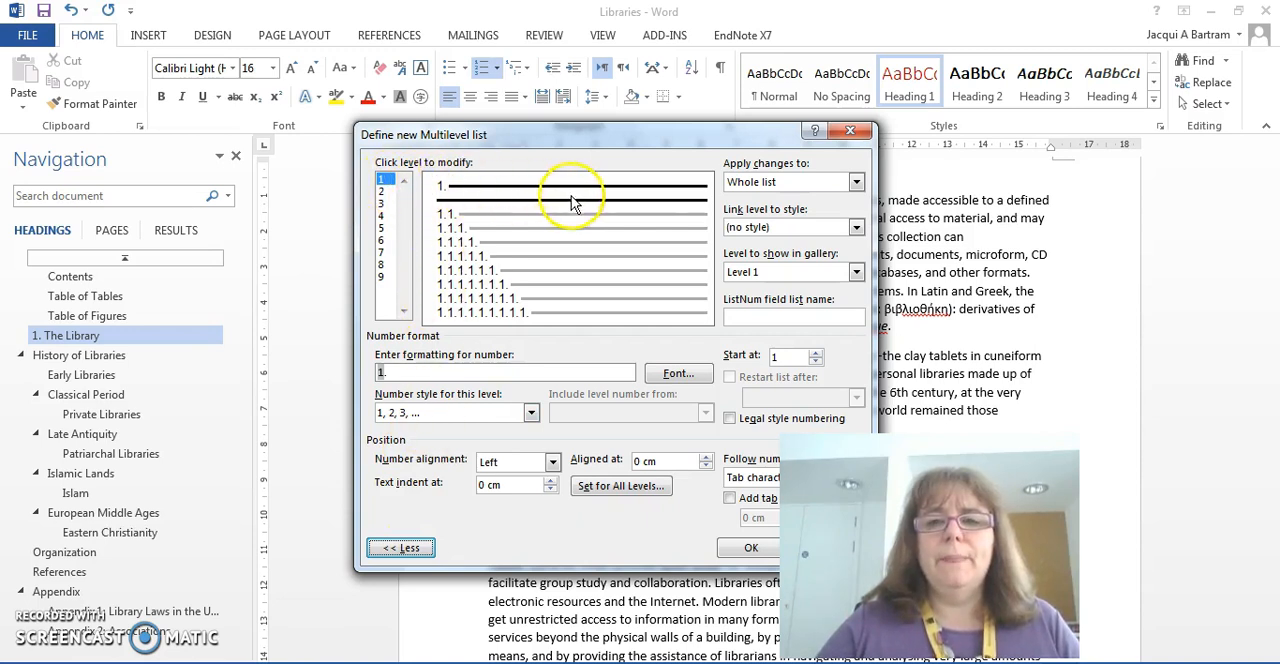
{"action": "left_click", "coordinate": [857, 228]}
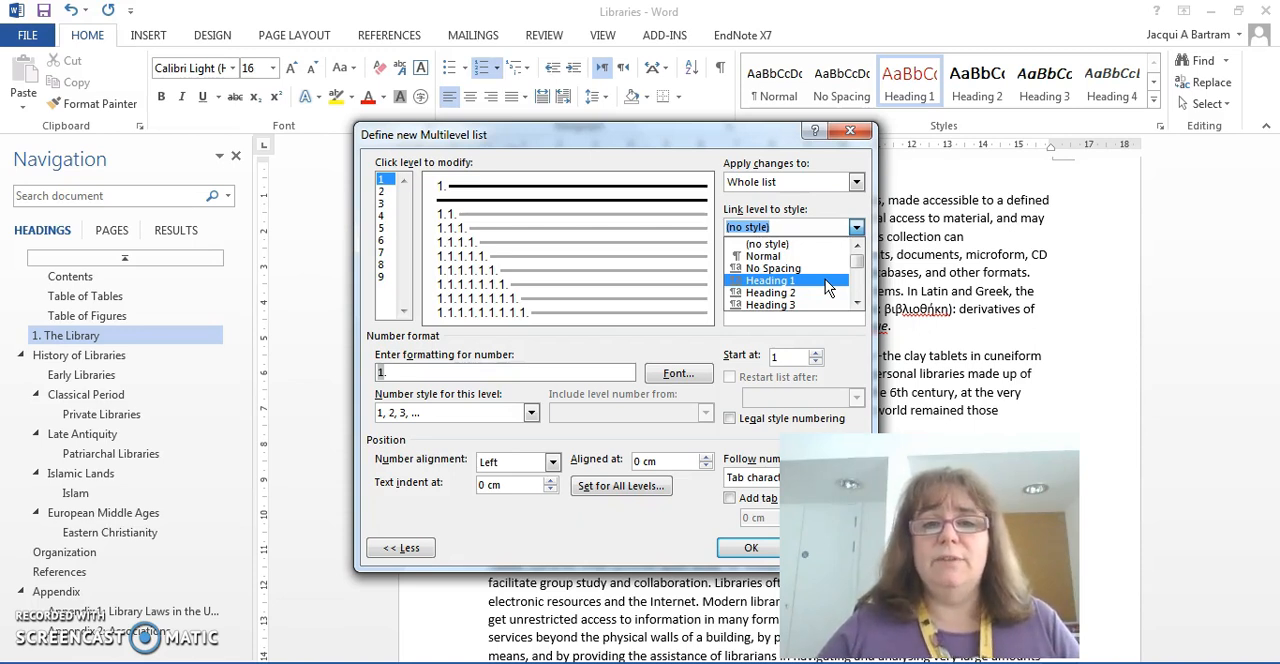
{"action": "left_click", "coordinate": [857, 303]}
{"action": "left_click", "coordinate": [857, 303]}
{"action": "left_click", "coordinate": [857, 303]}
{"action": "left_click", "coordinate": [857, 303]}
{"action": "left_click", "coordinate": [857, 303]}
{"action": "left_click", "coordinate": [857, 303]}
{"action": "left_click", "coordinate": [857, 303]}
{"action": "left_click", "coordinate": [857, 303]}
{"action": "left_click", "coordinate": [857, 303]}
{"action": "left_click", "coordinate": [857, 303]}
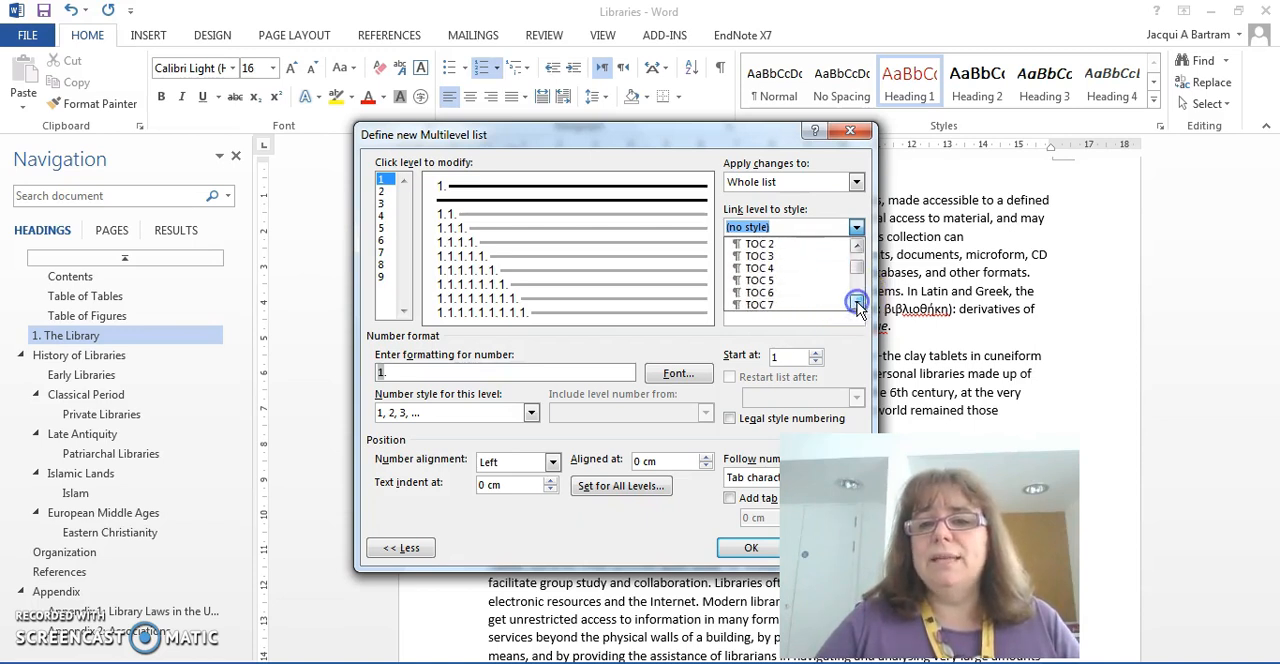
{"action": "left_click", "coordinate": [857, 245]}
{"action": "left_click", "coordinate": [857, 245]}
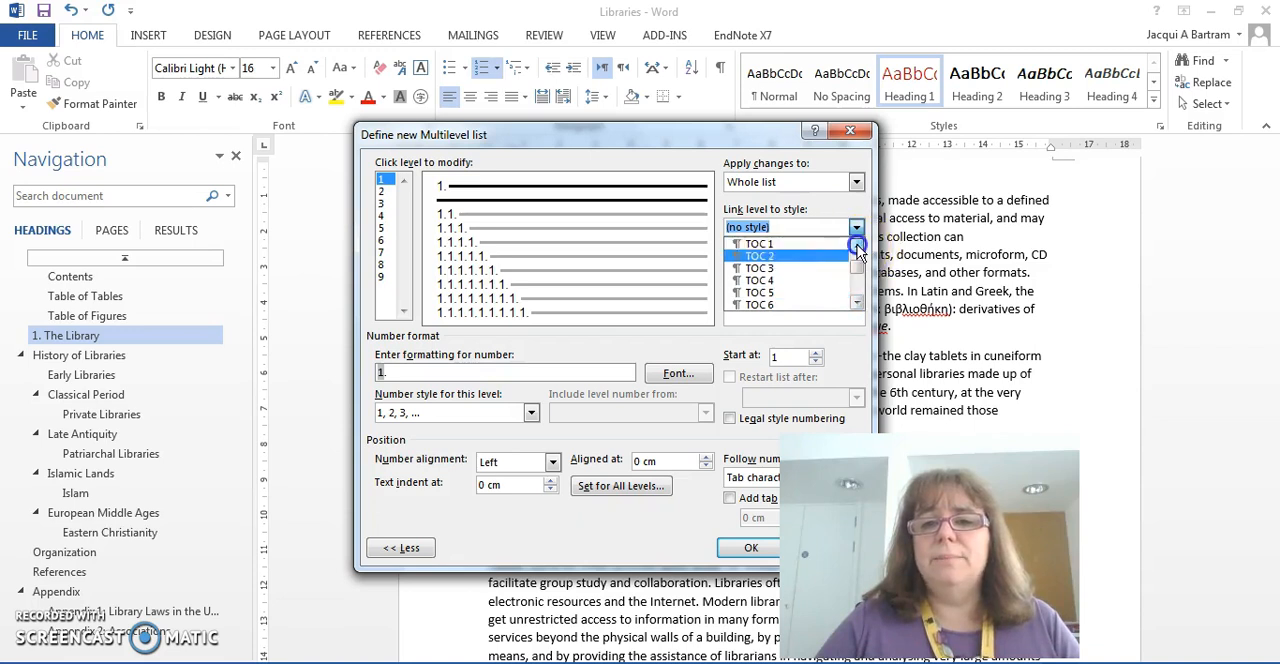
{"action": "left_click", "coordinate": [857, 245]}
{"action": "left_click", "coordinate": [857, 245]}
{"action": "left_click", "coordinate": [857, 245]}
{"action": "left_click", "coordinate": [857, 245]}
{"action": "left_click", "coordinate": [857, 245]}
{"action": "left_click", "coordinate": [857, 245]}
{"action": "left_click", "coordinate": [857, 245]}
{"action": "left_click", "coordinate": [857, 245]}
{"action": "left_click", "coordinate": [857, 245]}
{"action": "left_click", "coordinate": [857, 245]}
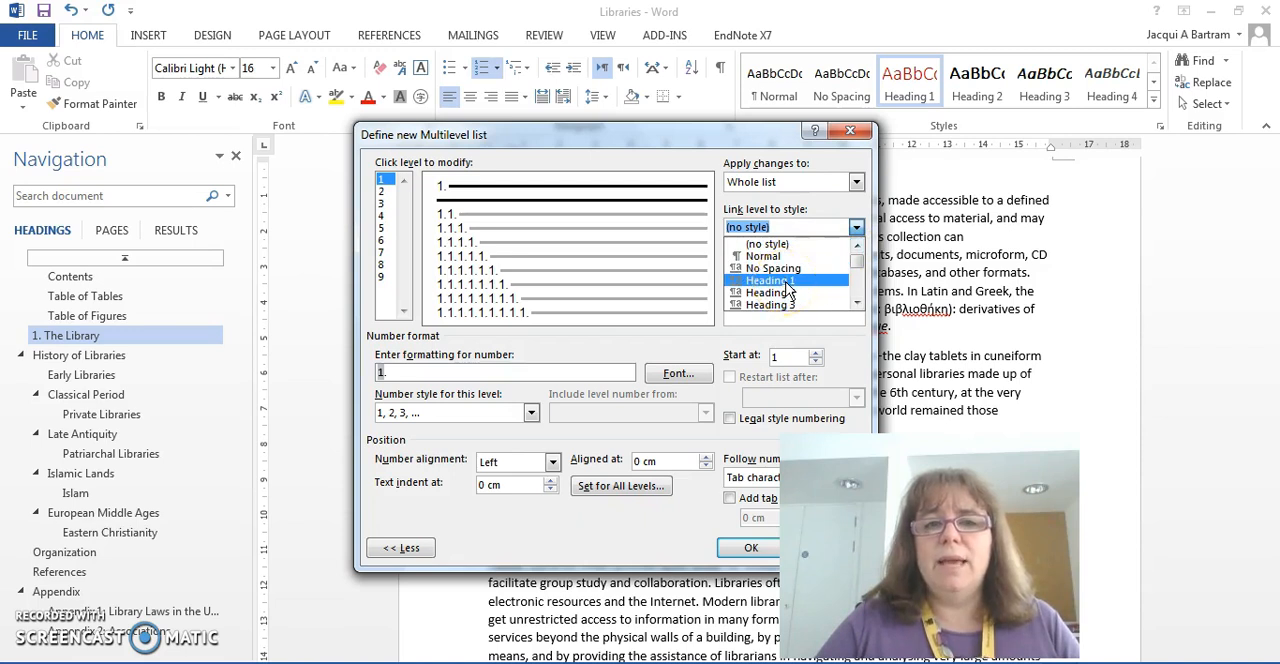
{"action": "left_click", "coordinate": [786, 282]}
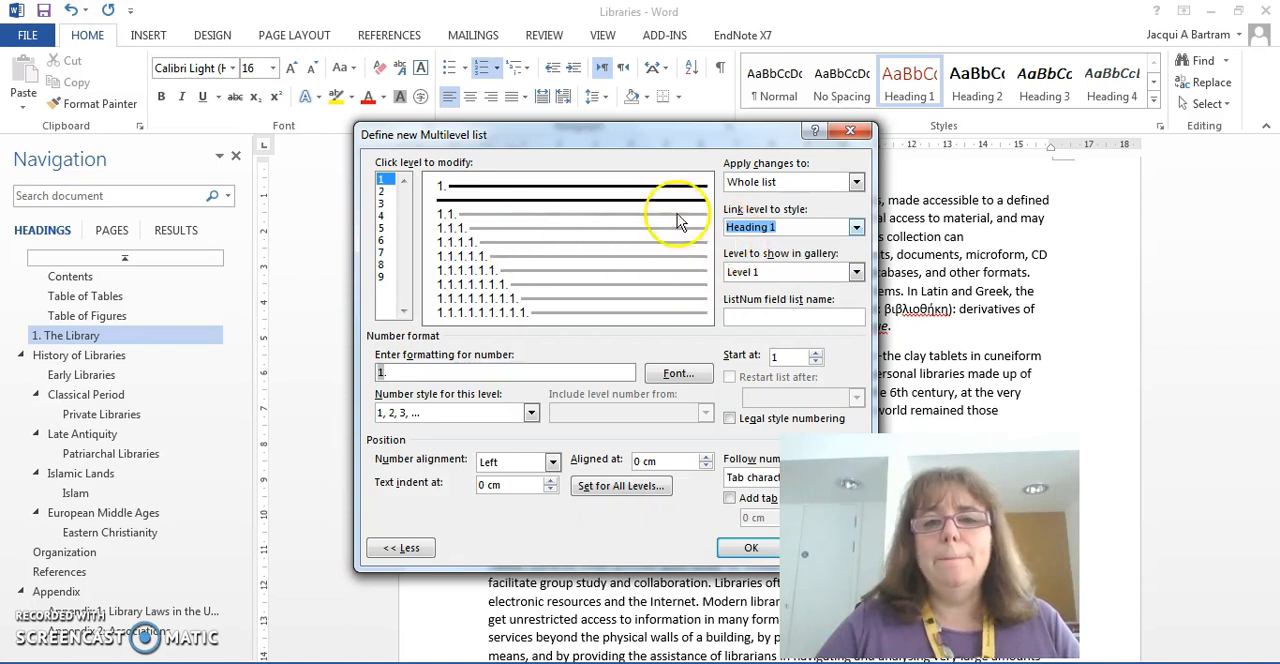
Step: Link level 2 of the multilevel list to the Heading 2 style
{"action": "left_click", "coordinate": [382, 192]}
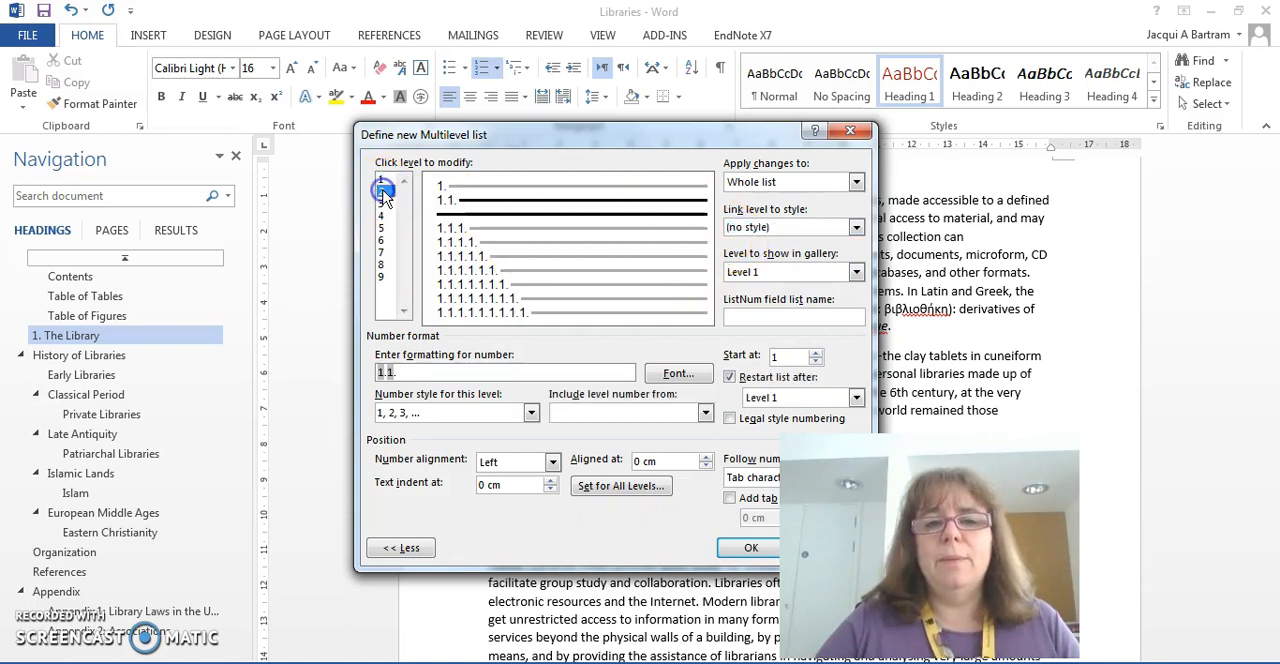
{"action": "left_click", "coordinate": [857, 228]}
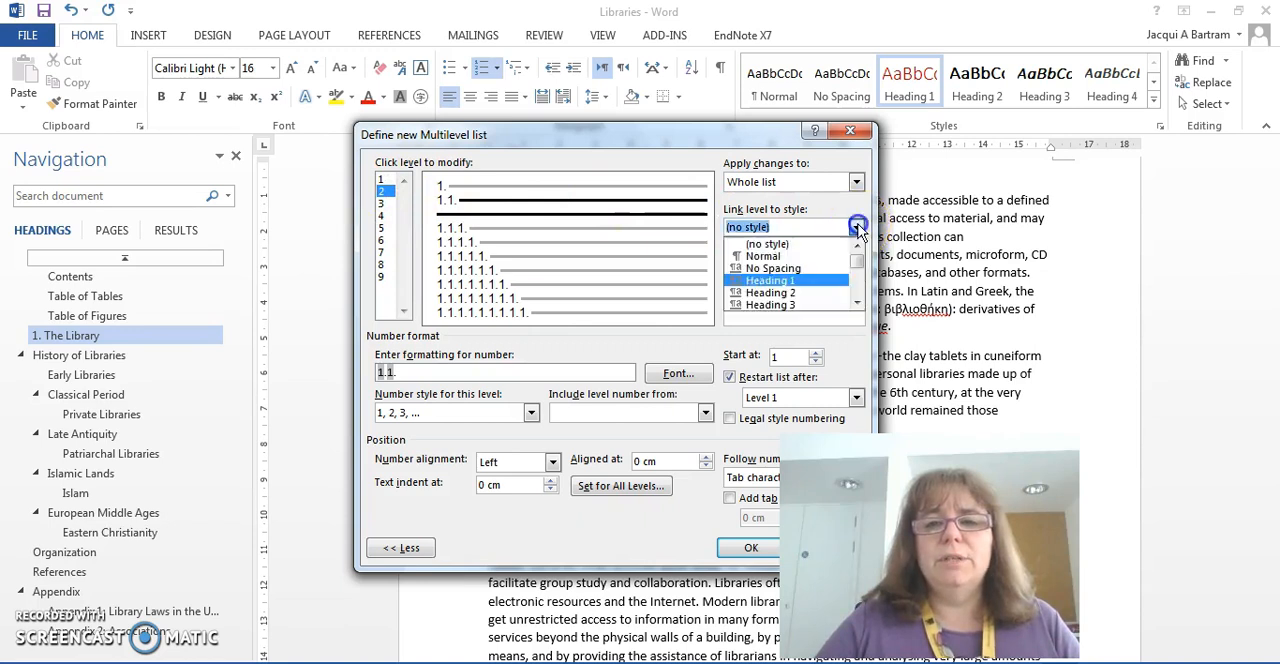
{"action": "left_click", "coordinate": [784, 290]}
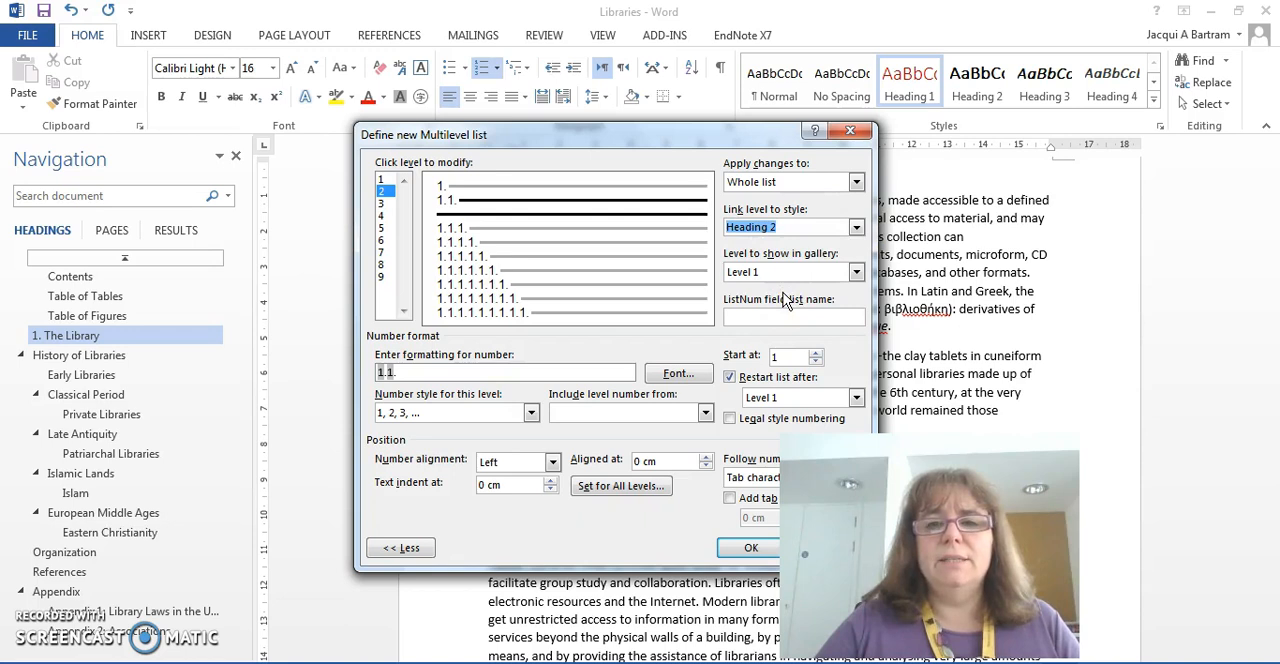
Step: Link level 3 of the multilevel list to the Heading 3 style and level 4 to Heading 4
{"action": "left_click", "coordinate": [383, 204]}
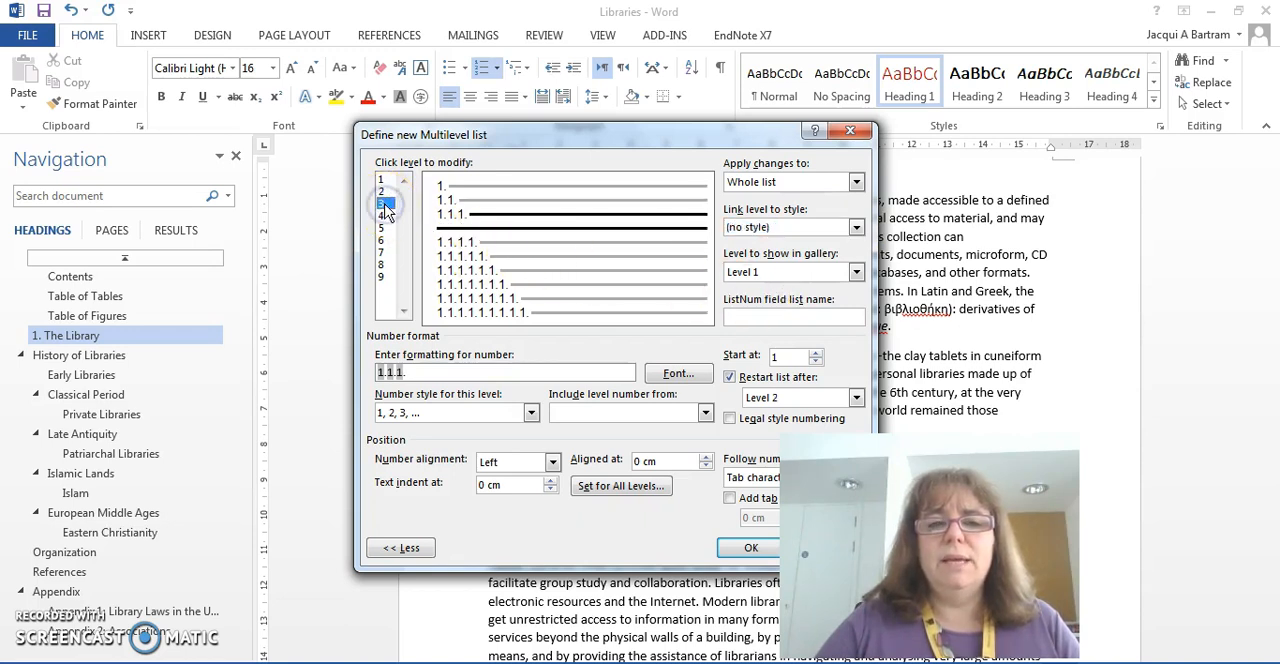
{"action": "left_click", "coordinate": [857, 227]}
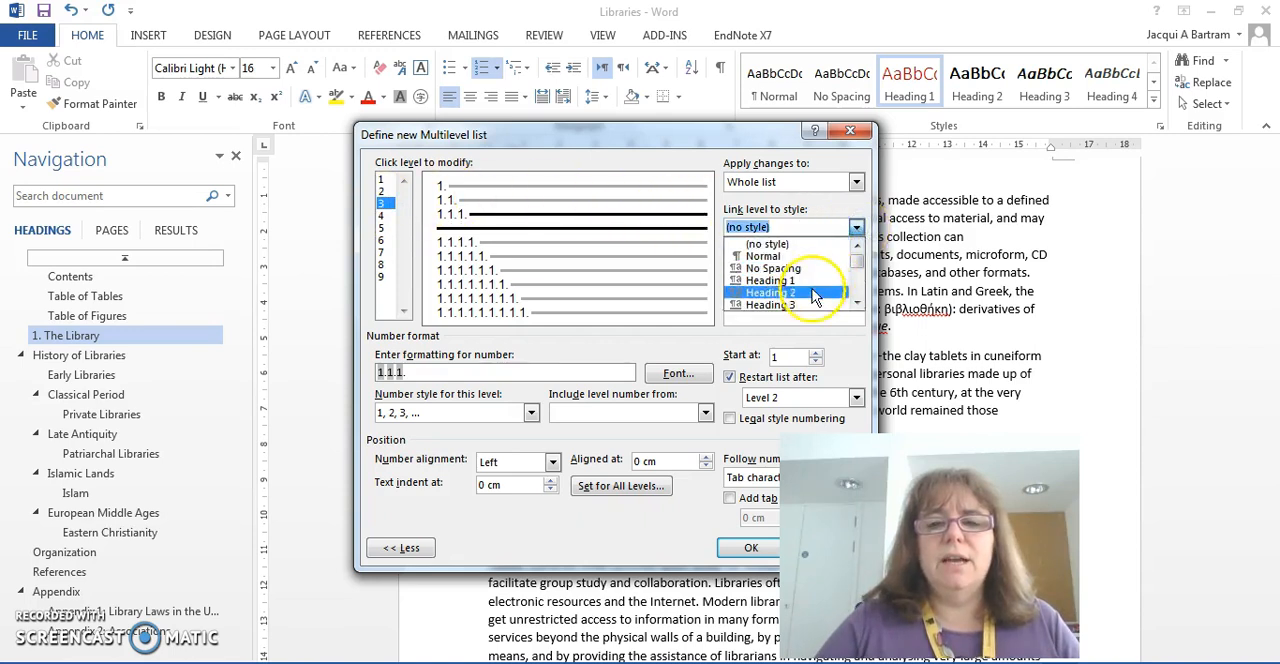
{"action": "left_click", "coordinate": [806, 303]}
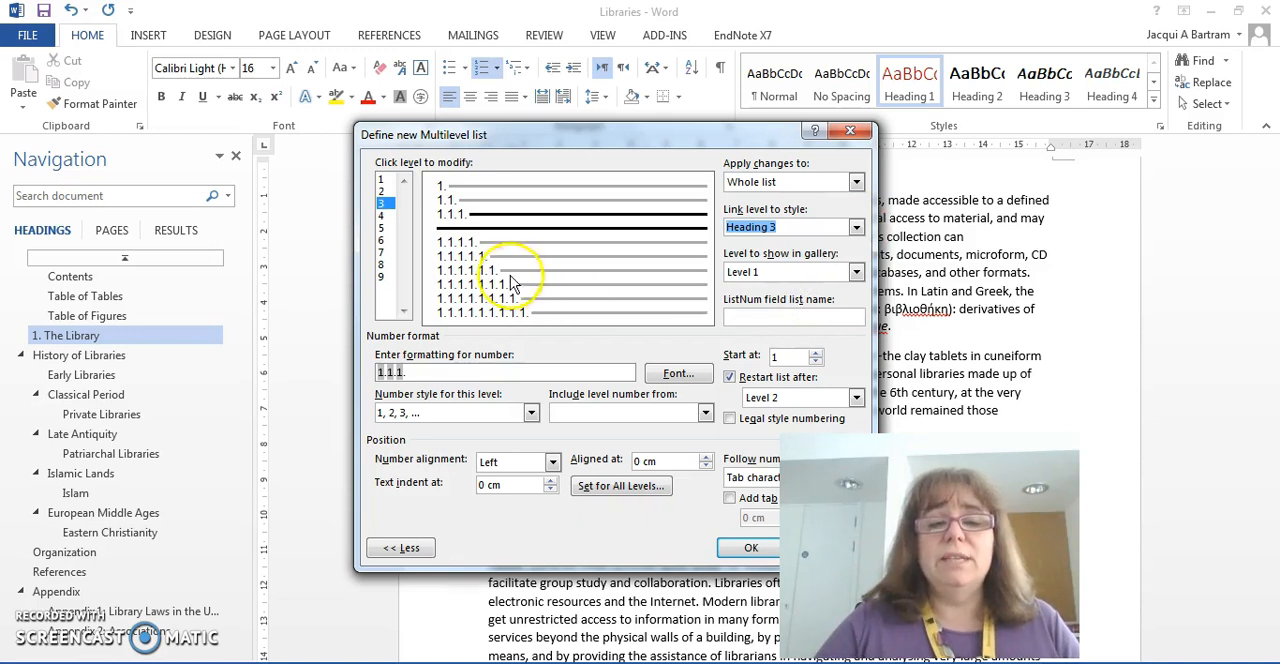
{"action": "left_click", "coordinate": [381, 215]}
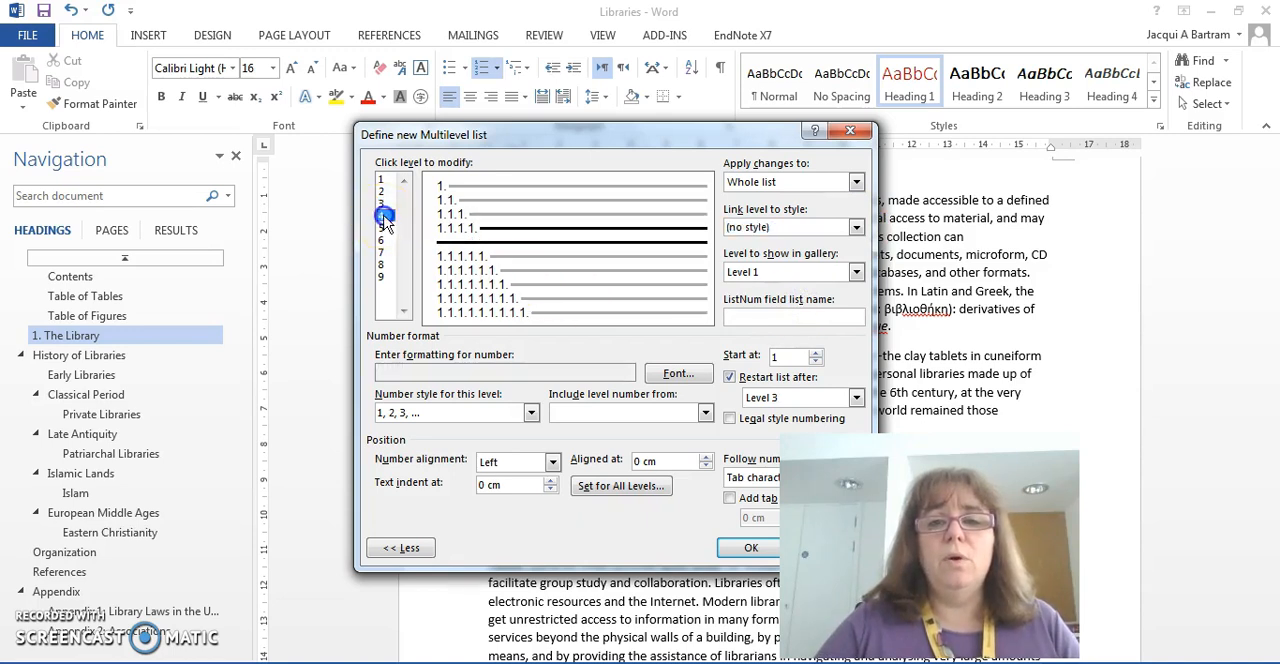
{"action": "left_click", "coordinate": [857, 228]}
{"action": "left_click", "coordinate": [856, 305]}
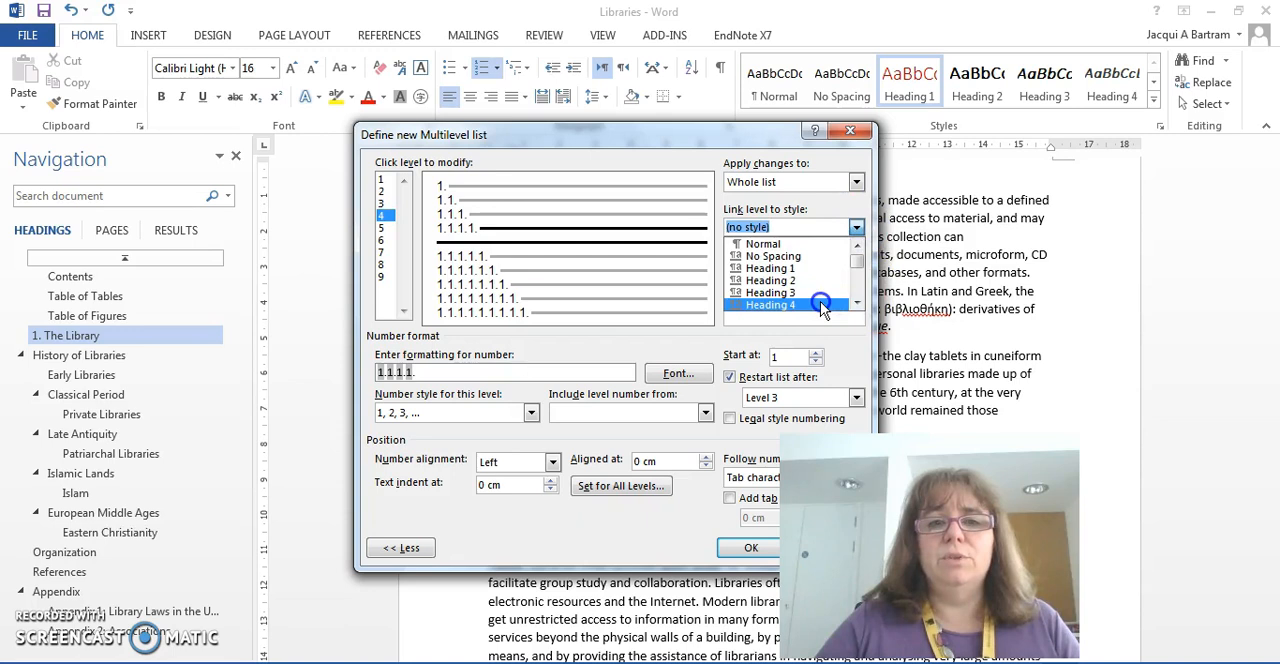
{"action": "left_click", "coordinate": [819, 304]}
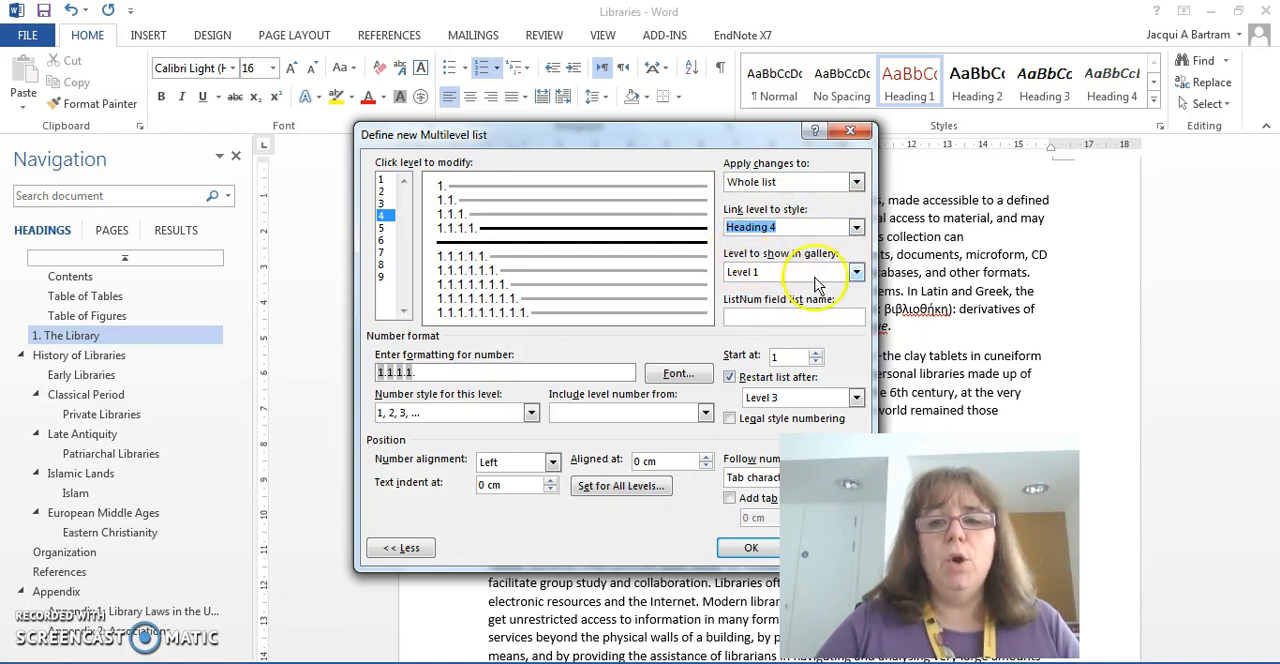
{"action": "left_click", "coordinate": [857, 273]}
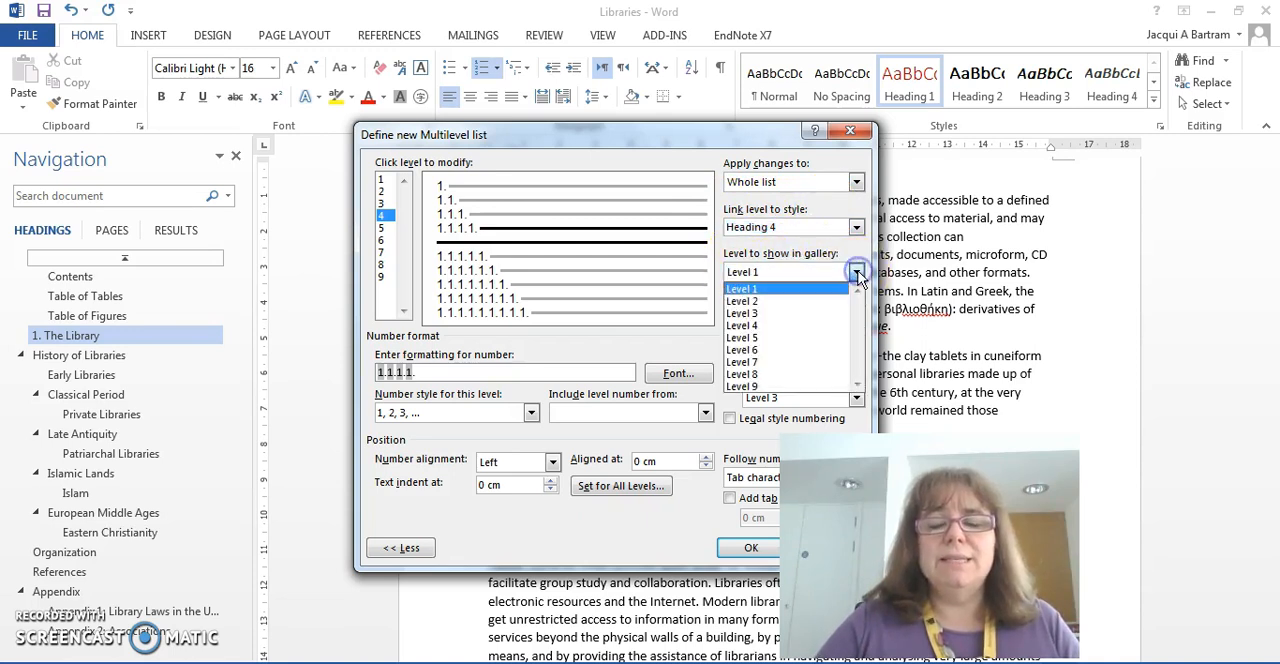
{"action": "left_click", "coordinate": [857, 275]}
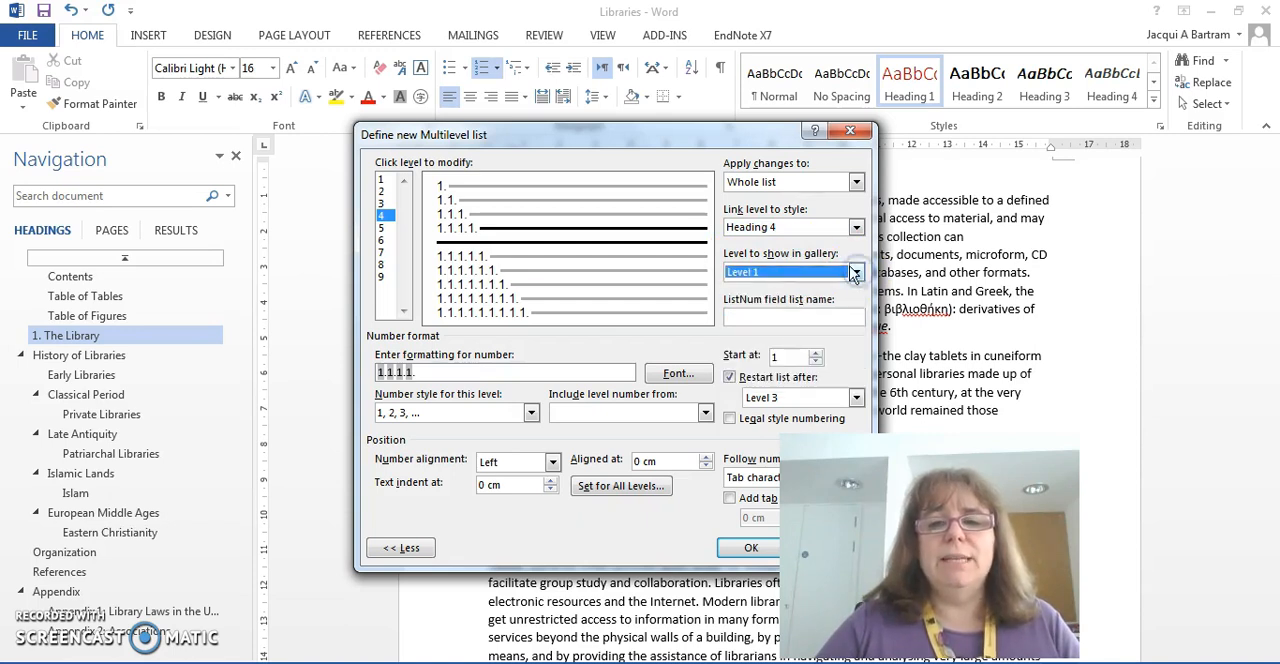
{"action": "left_click", "coordinate": [818, 227]}
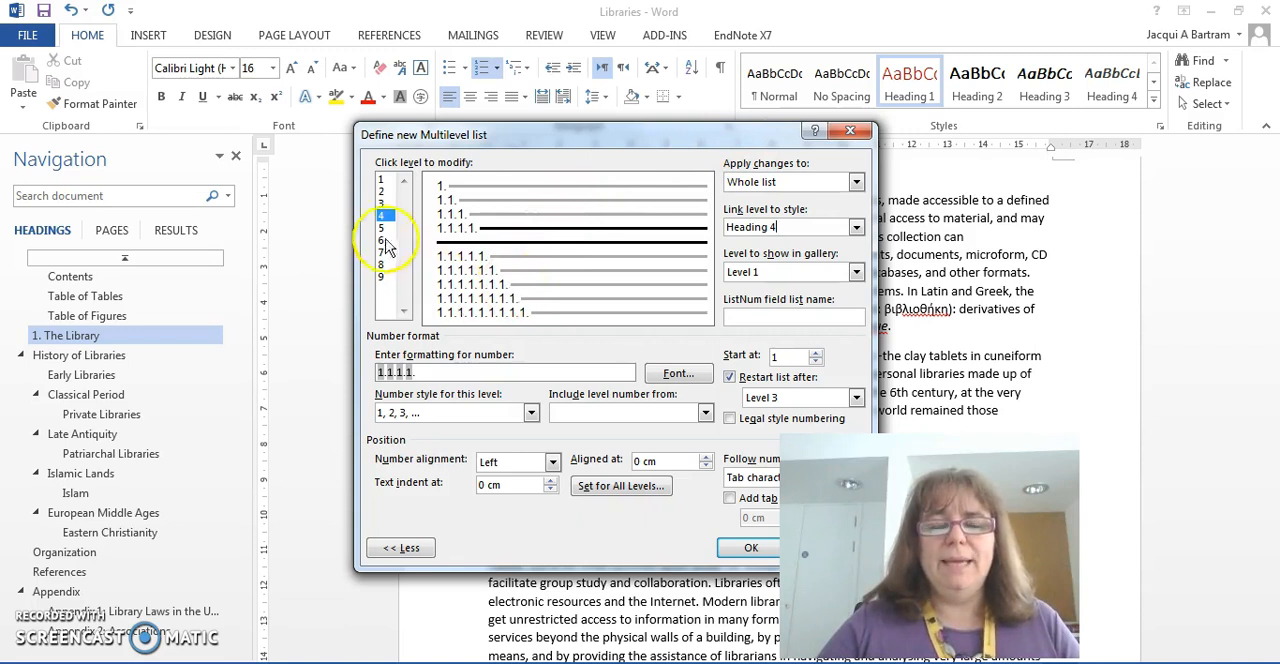
Step: Add the word "Chapter" and a space before the level 1 number and apply the multilevel list to the document
{"action": "left_click", "coordinate": [386, 181]}
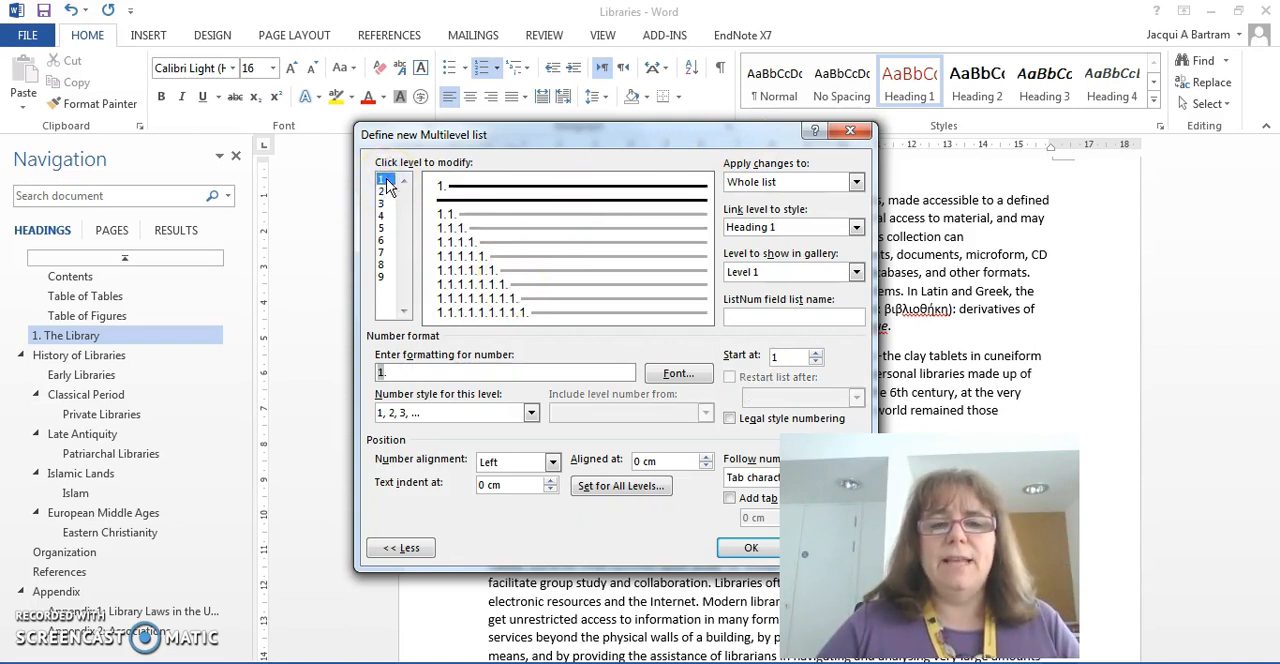
{"action": "left_click", "coordinate": [387, 187]}
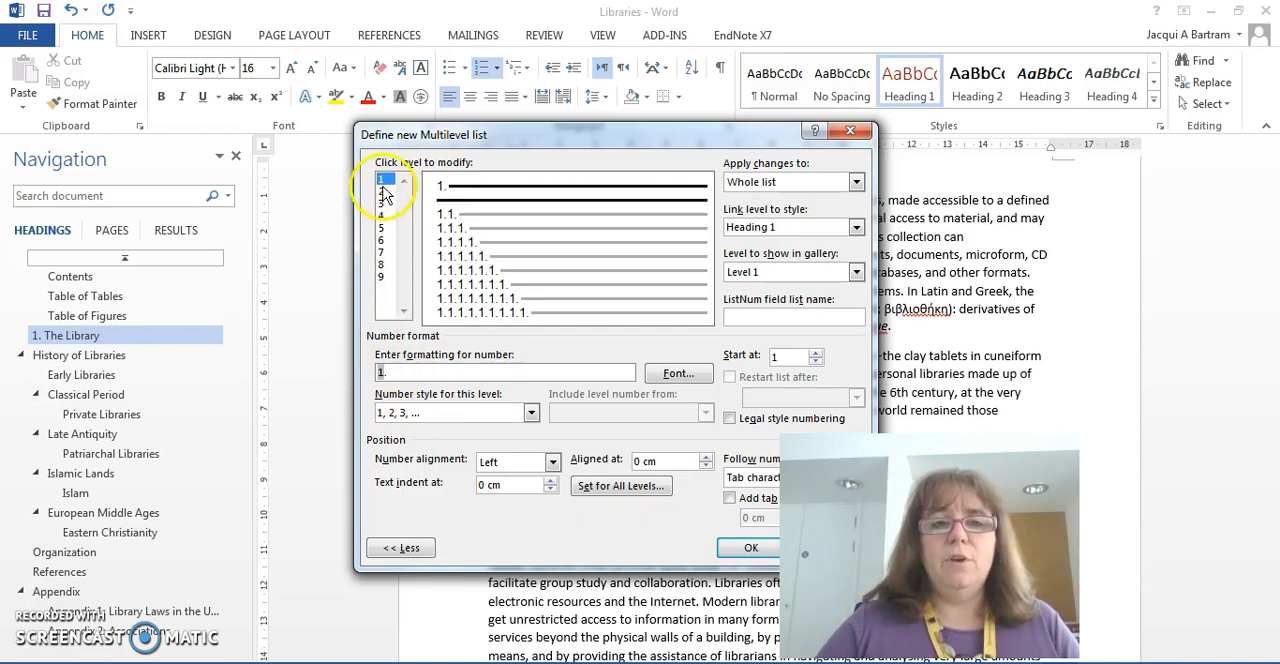
{"action": "left_click", "coordinate": [385, 374]}
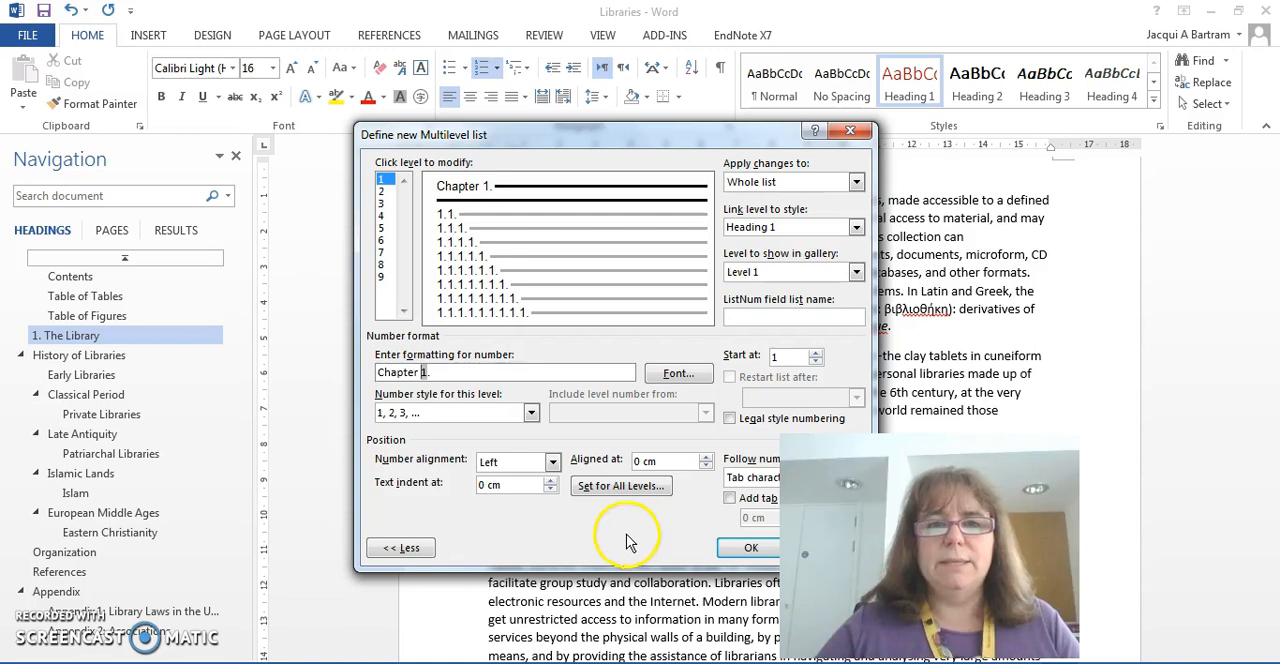
{"action": "left_click", "coordinate": [751, 551]}
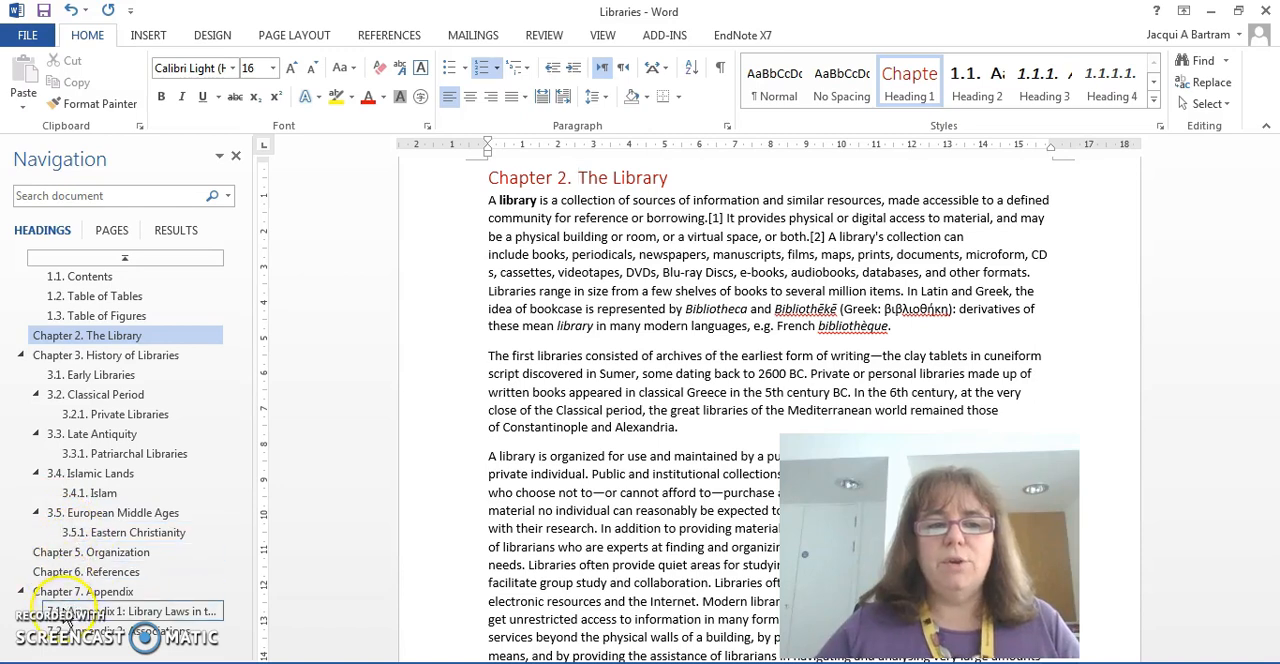
Step: Check the numbering of the Patriarchal Libraries, Late Antiquity, History of Libraries and The Library headings in the document
{"action": "left_click", "coordinate": [105, 455]}
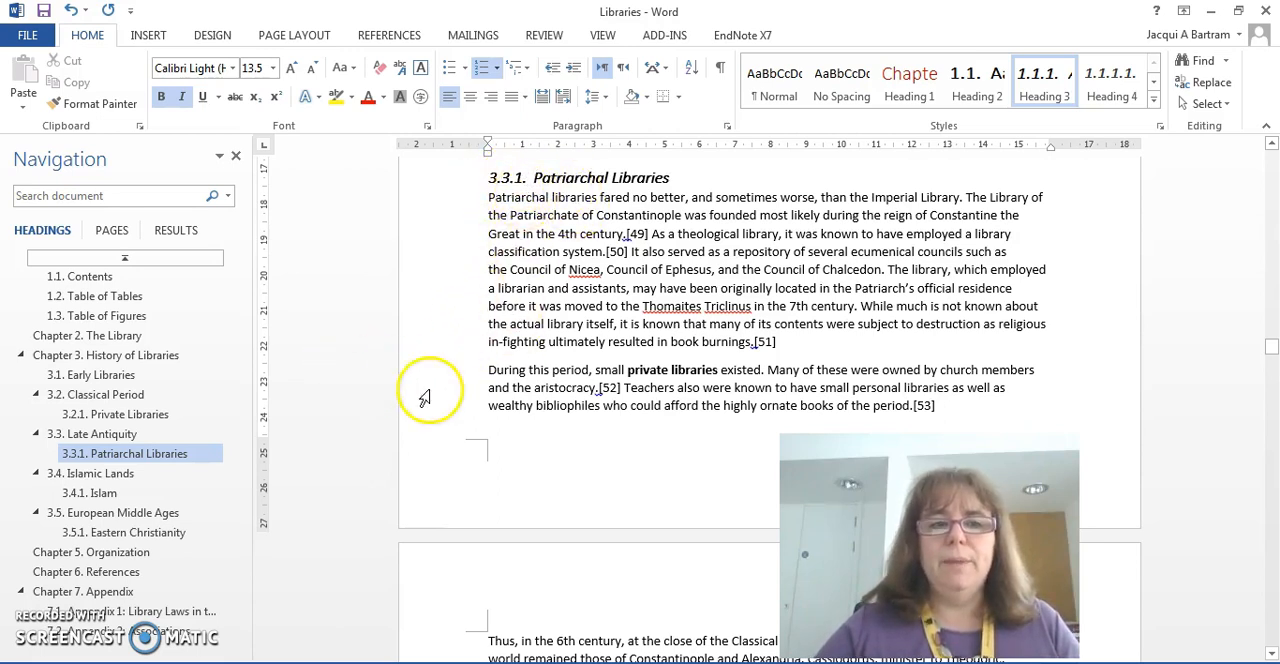
{"action": "left_click", "coordinate": [139, 436]}
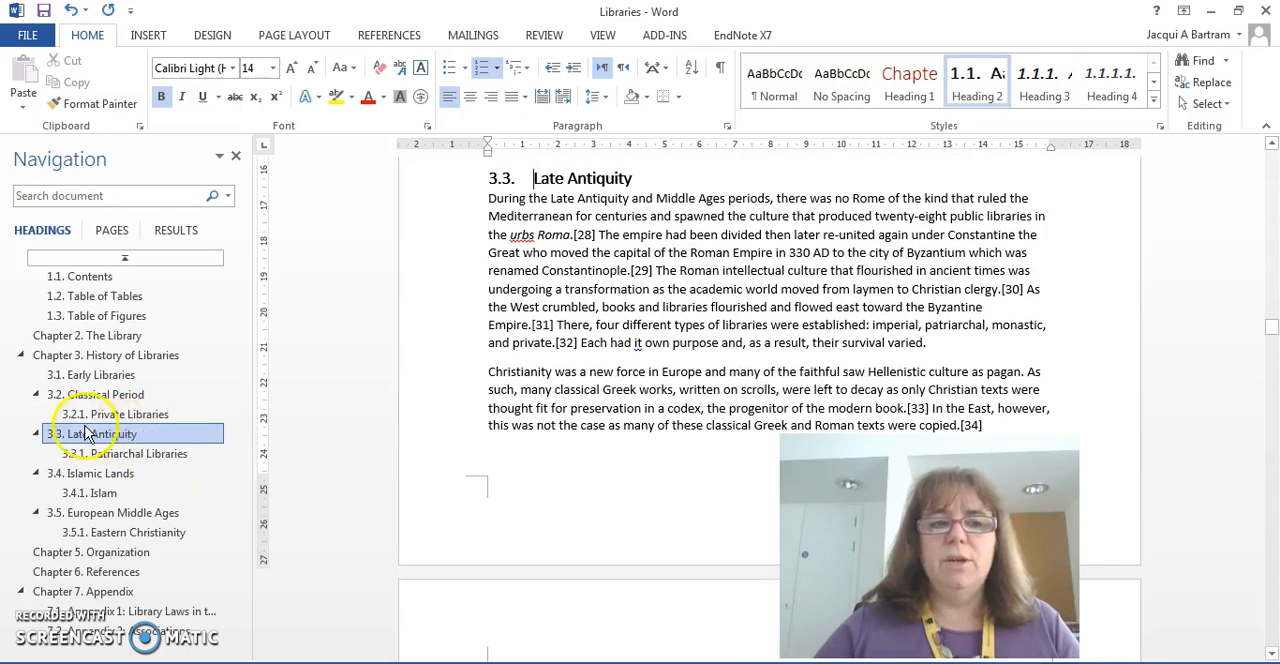
{"action": "left_click", "coordinate": [118, 358]}
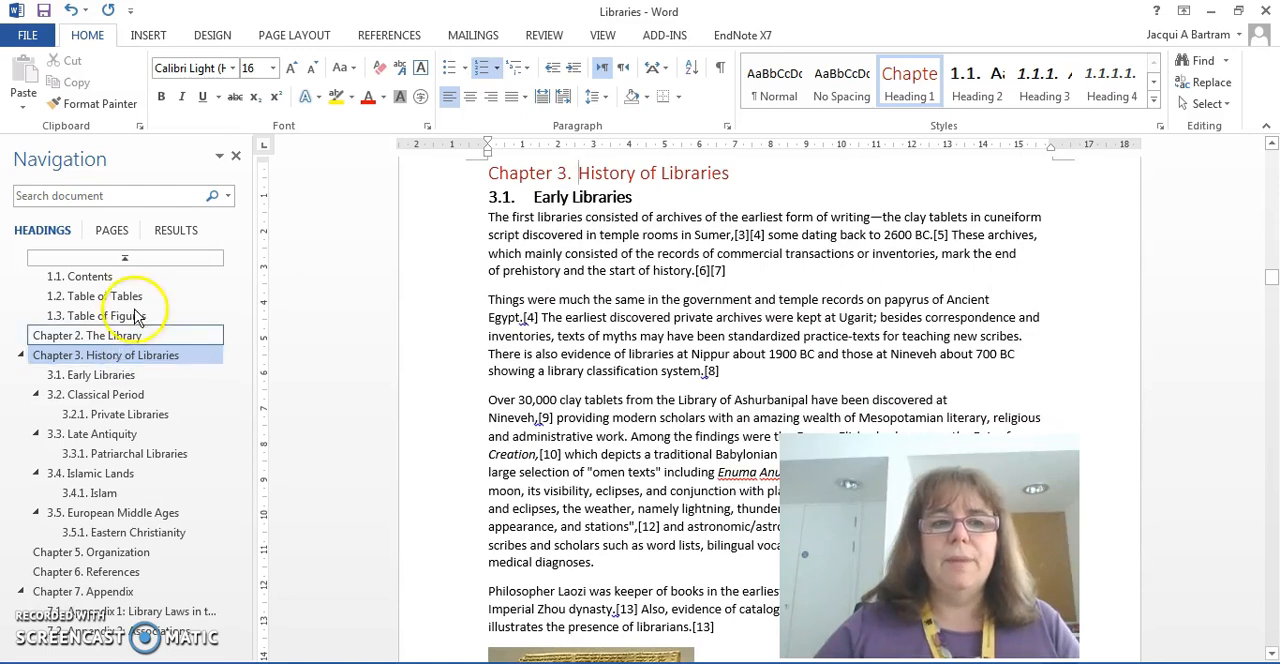
{"action": "left_click", "coordinate": [119, 339]}
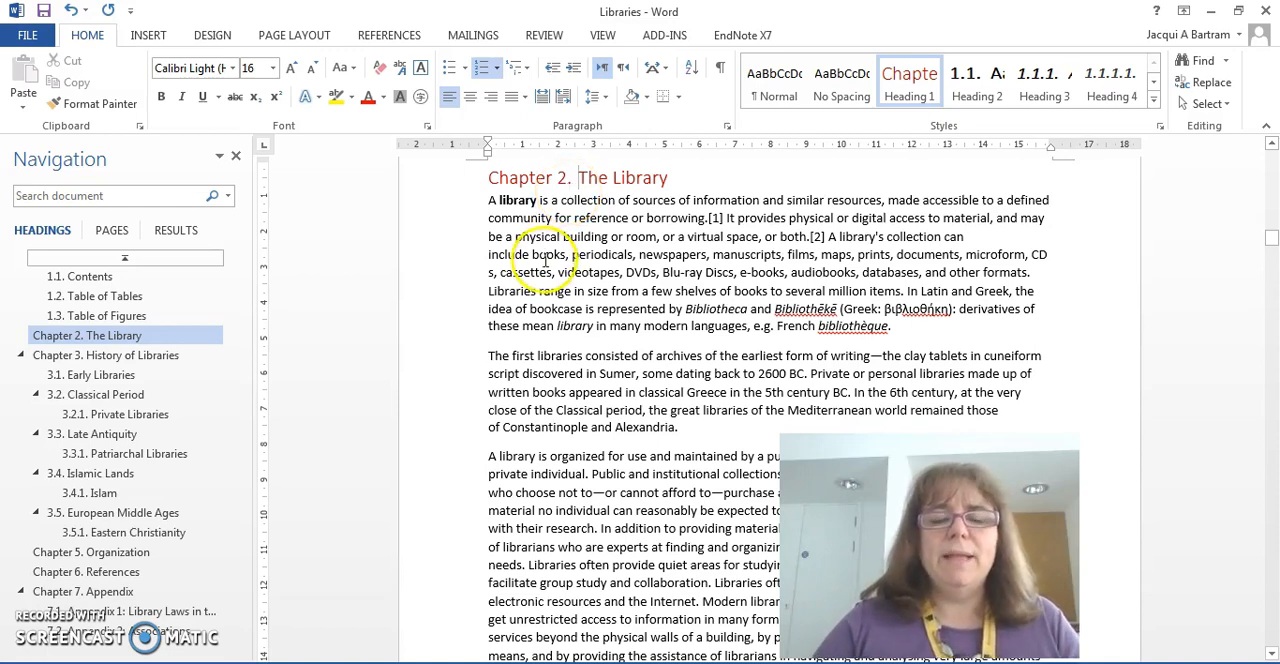
Step: Examine the numbering of the headings before The Library, from Table of Figures back to Contents
{"action": "scroll", "coordinate": [523, 337], "scroll_direction": "up", "scroll_amount": 5}
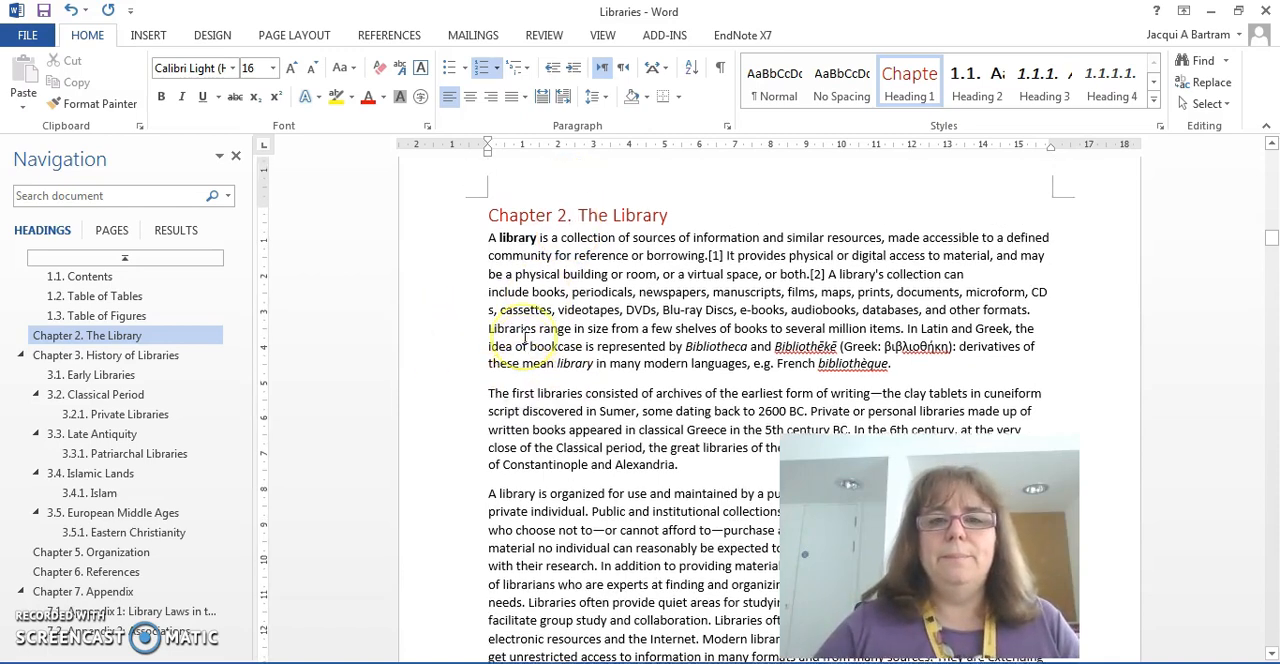
{"action": "scroll", "coordinate": [523, 337], "scroll_direction": "up", "scroll_amount": 4}
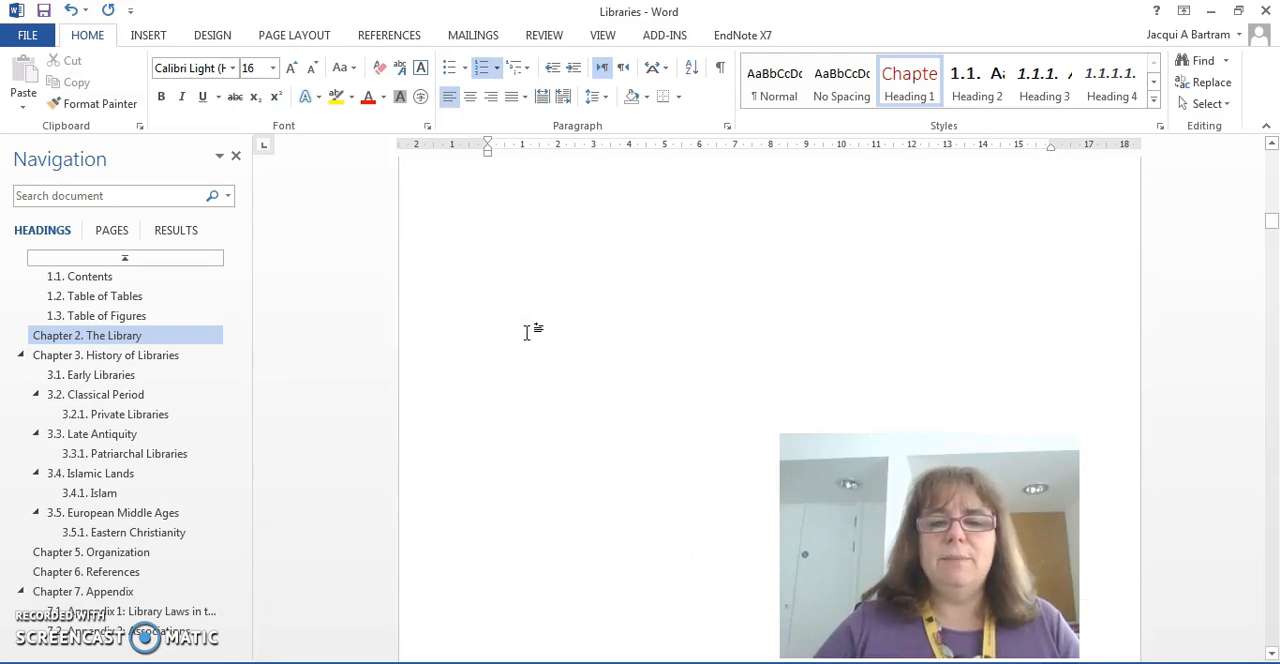
{"action": "scroll", "coordinate": [528, 330], "scroll_direction": "up", "scroll_amount": 3}
{"action": "left_click", "coordinate": [532, 326]}
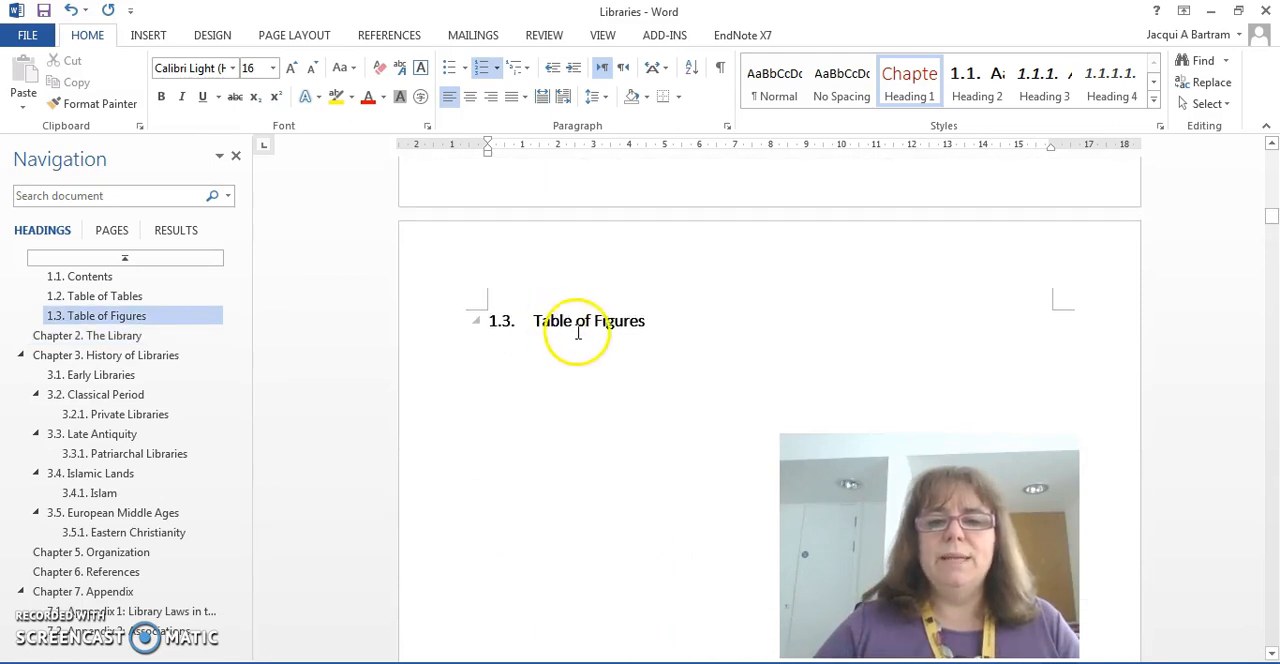
{"action": "scroll", "coordinate": [606, 378], "scroll_direction": "up", "scroll_amount": 5}
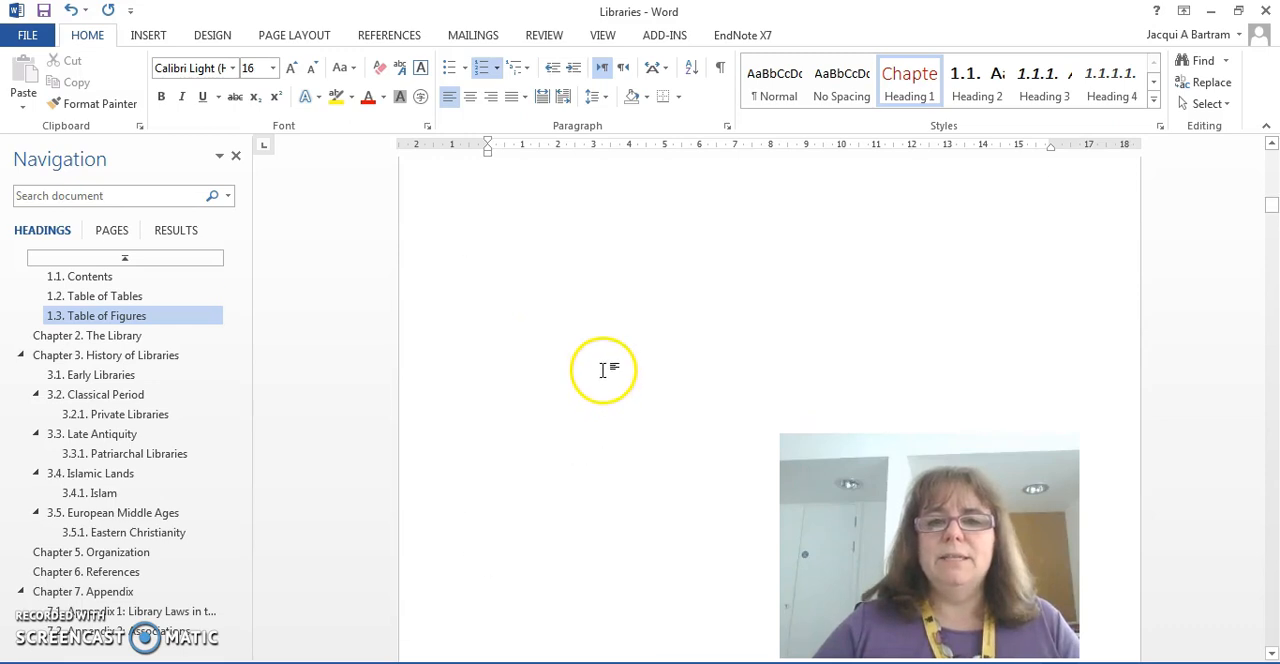
{"action": "scroll", "coordinate": [605, 365], "scroll_direction": "up", "scroll_amount": 8}
{"action": "scroll", "coordinate": [606, 362], "scroll_direction": "up", "scroll_amount": 8}
{"action": "scroll", "coordinate": [607, 358], "scroll_direction": "up", "scroll_amount": 1}
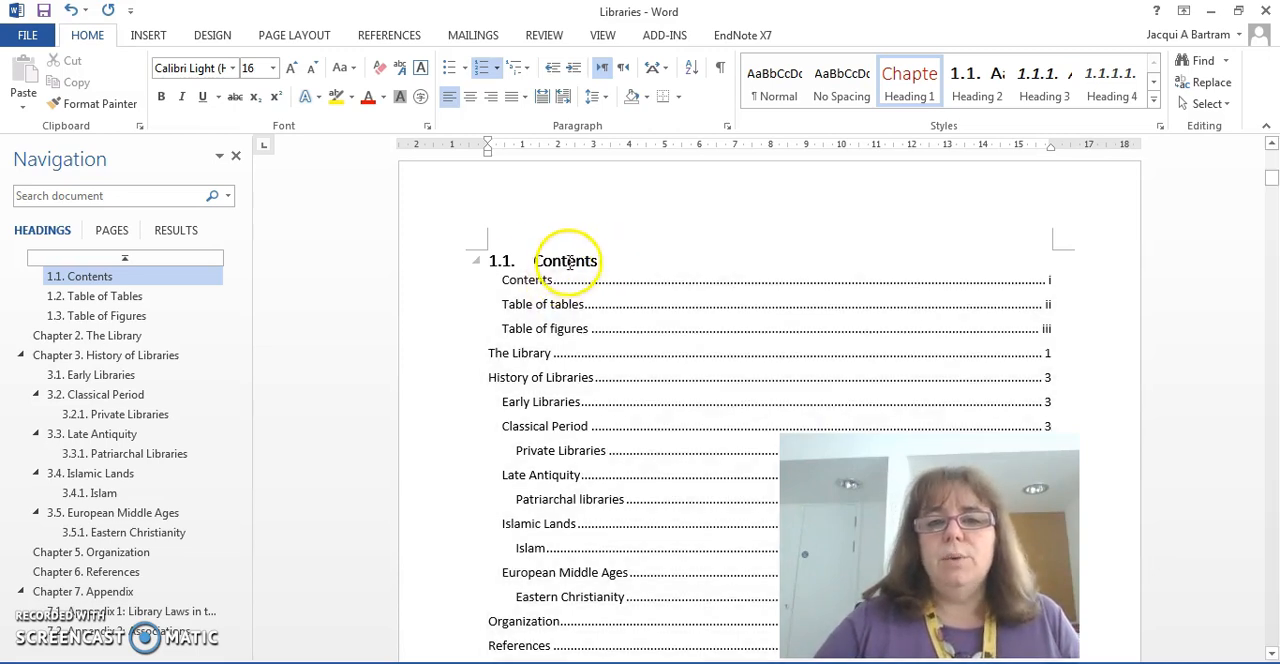
Step: Start a new paragraph style from the Contents heading's formatting and name it "Heading 2 no numbers"
{"action": "left_click", "coordinate": [607, 260]}
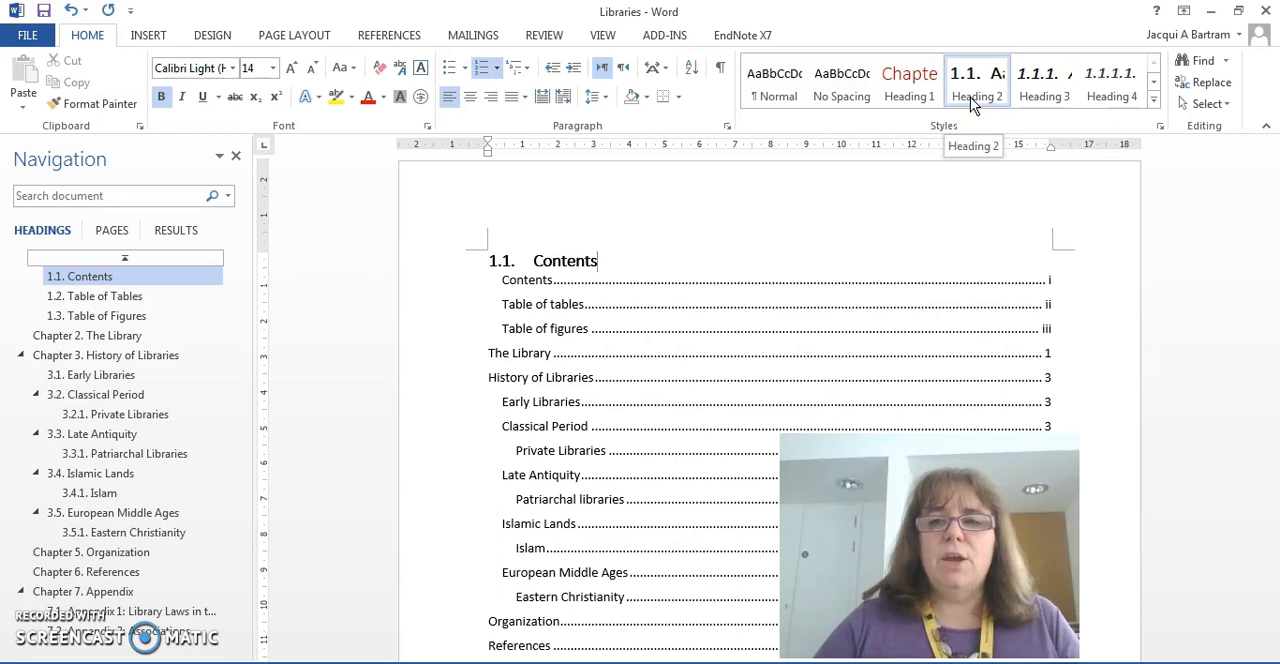
{"action": "left_click", "coordinate": [1160, 129]}
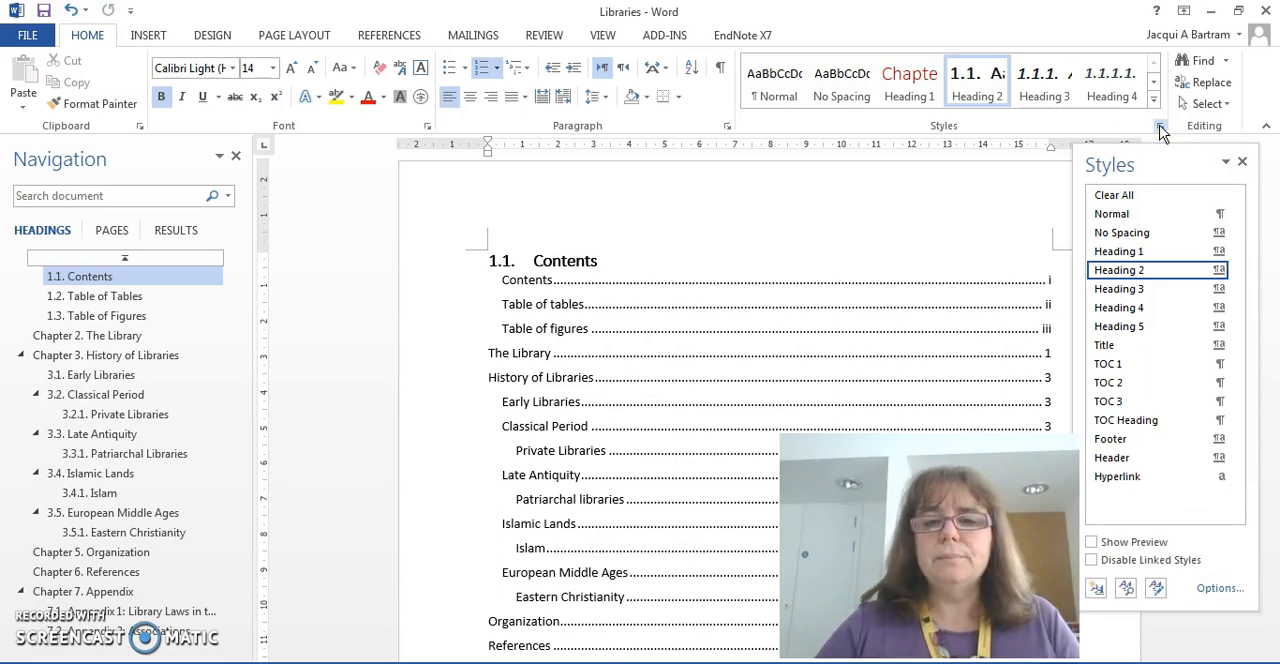
{"action": "mouse_move", "coordinate": [1135, 278]}
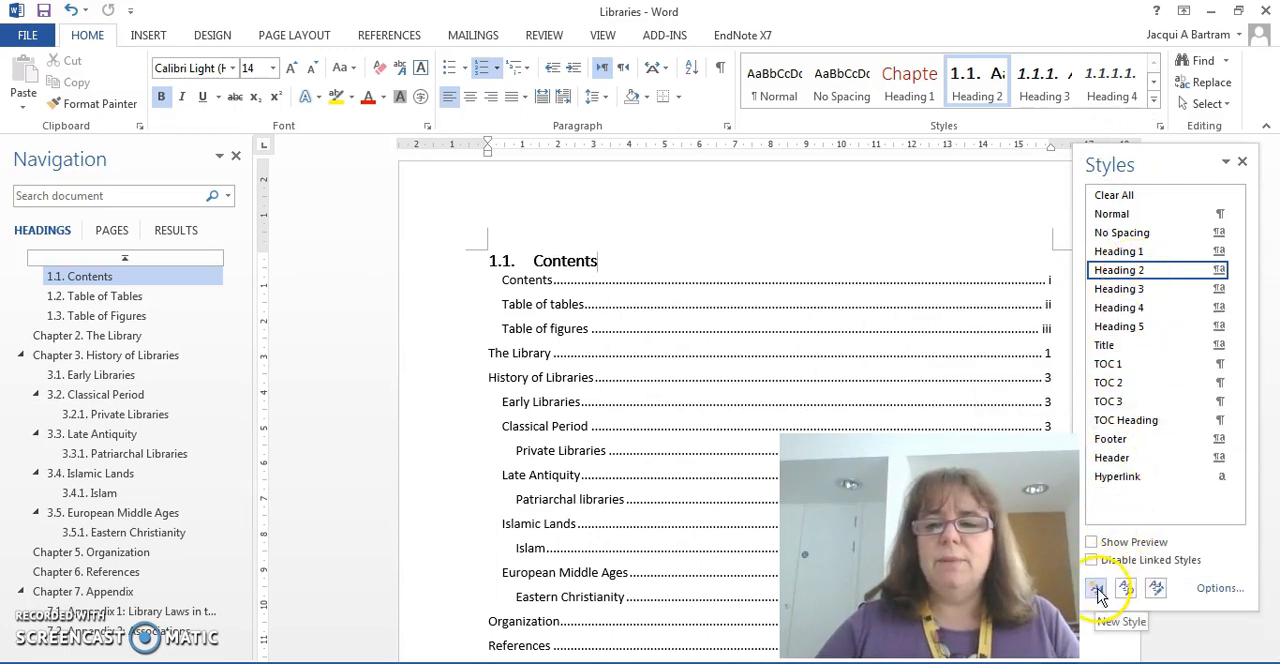
{"action": "left_click", "coordinate": [1097, 592]}
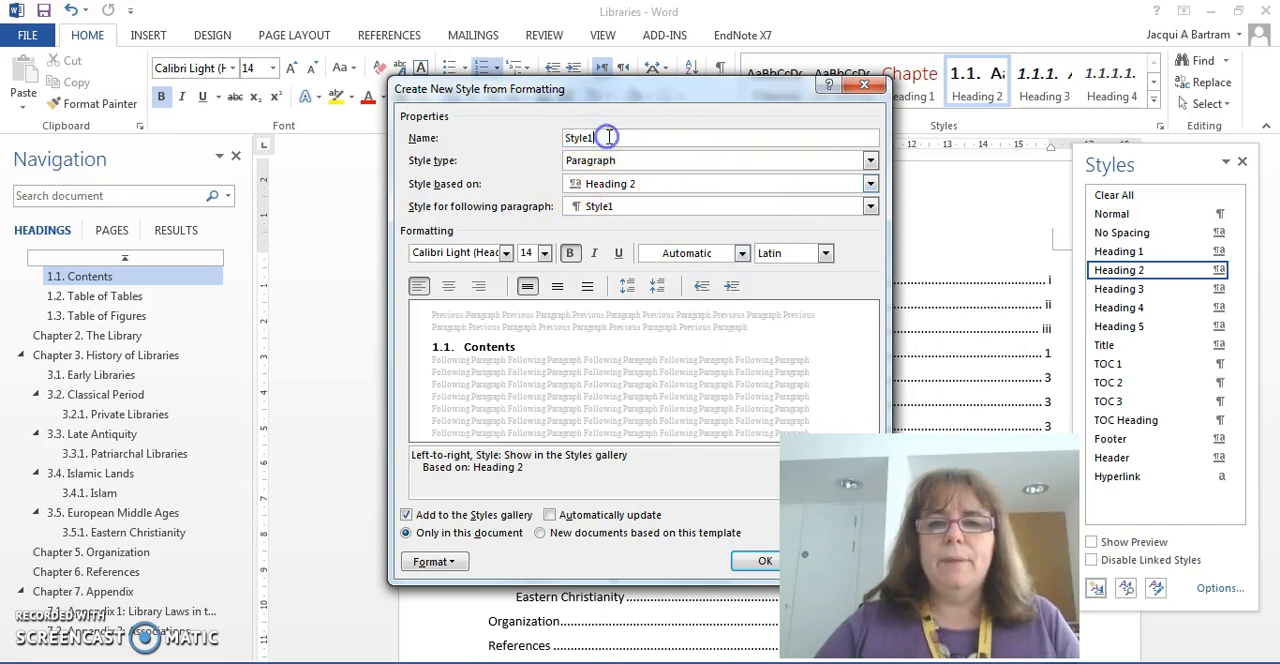
{"action": "type", "text": "Heading 2 no numbers"}
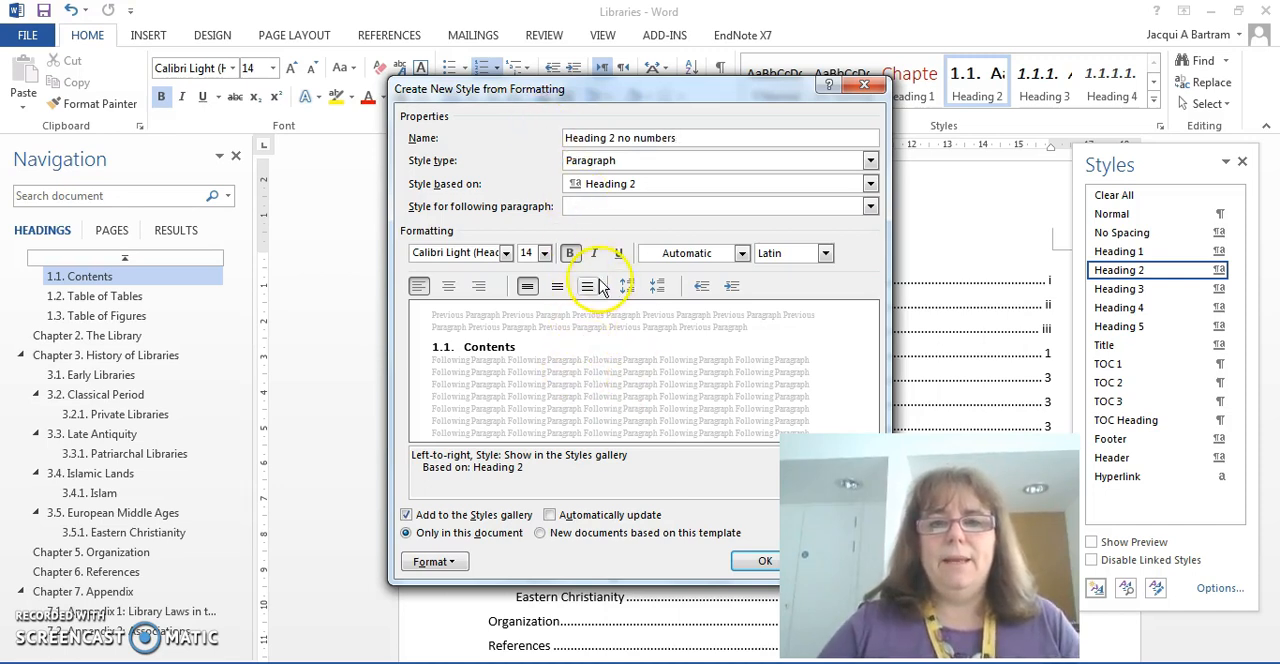
Step: Set the new style's numbering to None and save the style, applying it to the Contents heading
{"action": "left_click", "coordinate": [437, 567]}
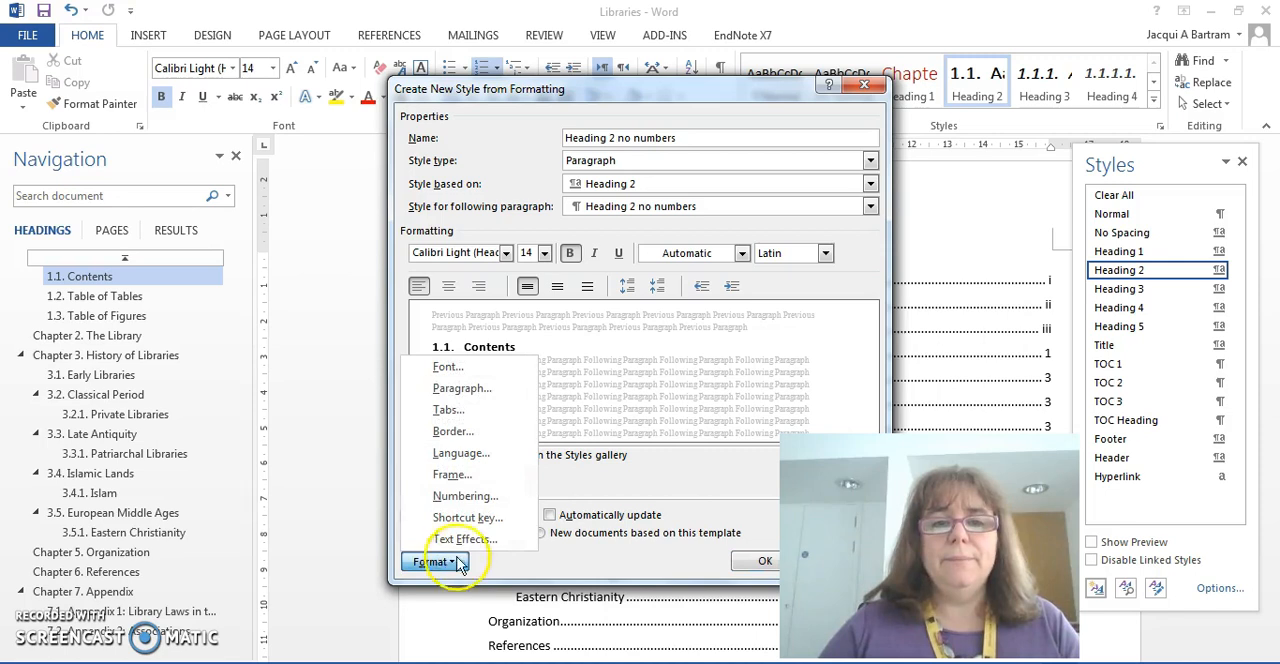
{"action": "left_click", "coordinate": [466, 496]}
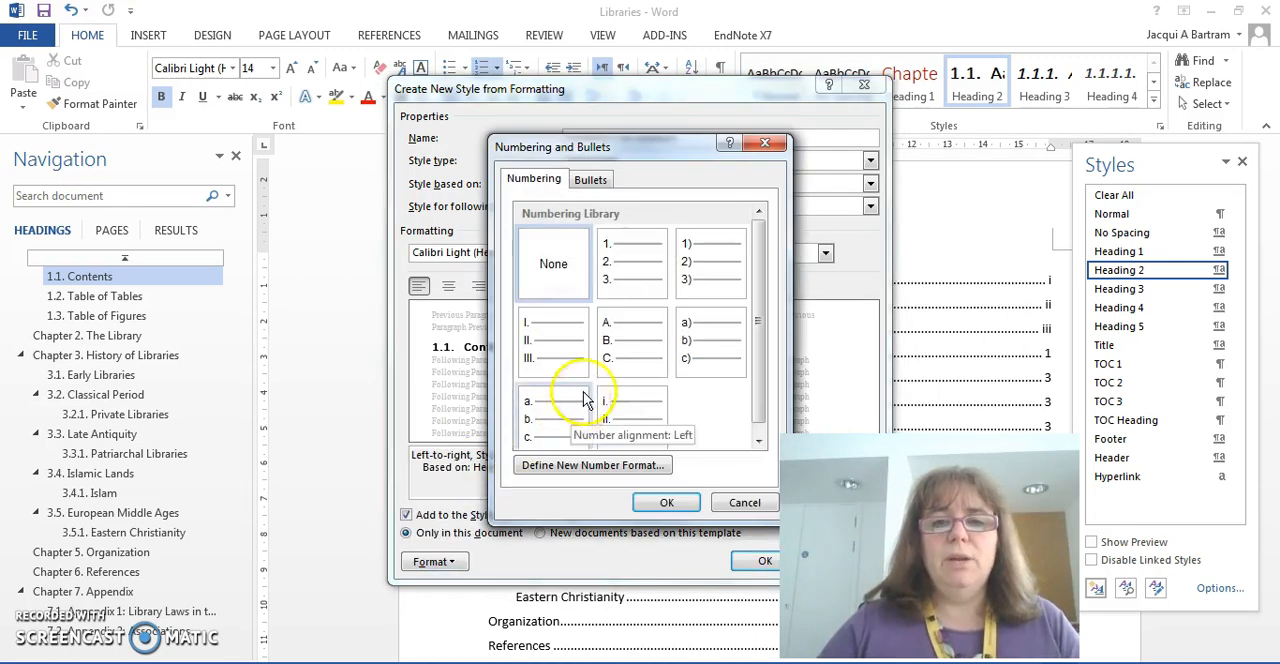
{"action": "left_click", "coordinate": [555, 264]}
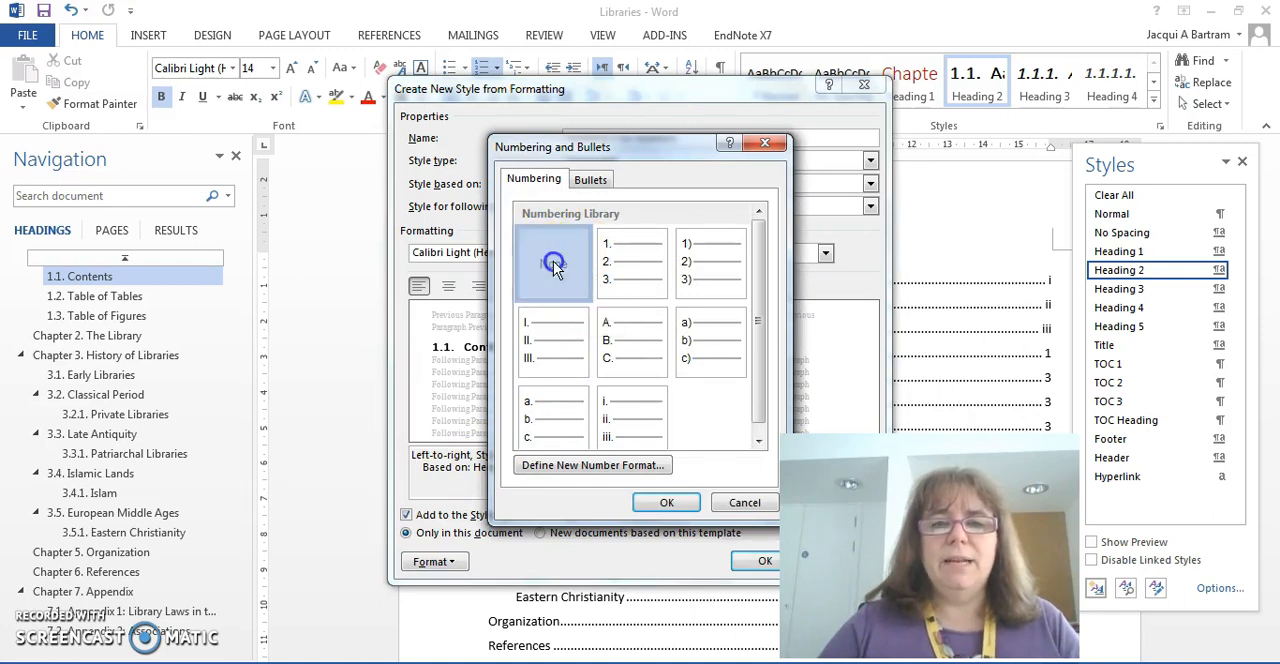
{"action": "left_click", "coordinate": [670, 502]}
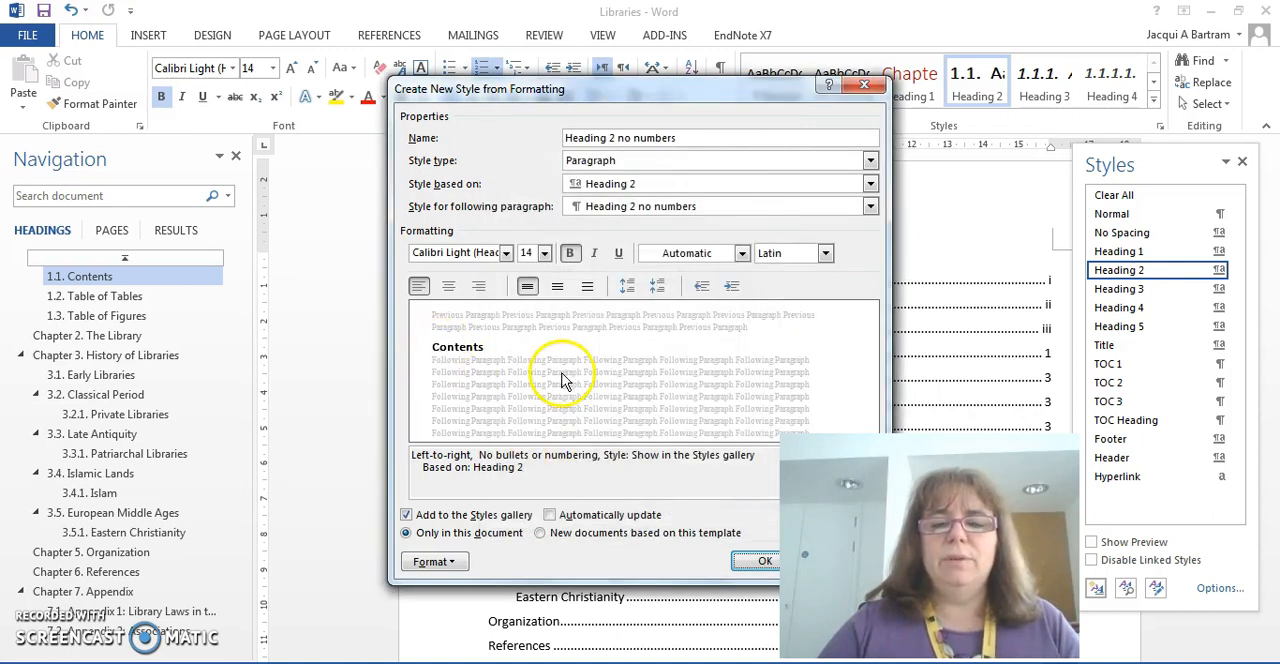
{"action": "left_click", "coordinate": [758, 561]}
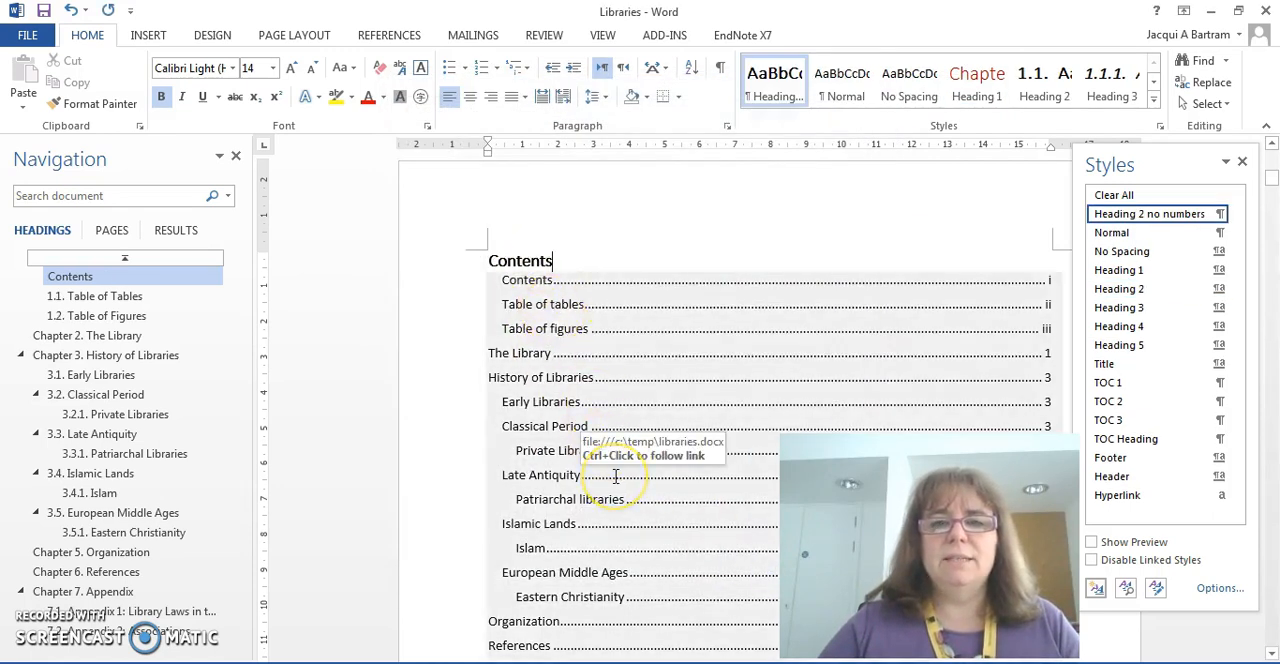
Step: Apply the "Heading 2 no numbers" style to the Table of Tables heading on the page after the contents list
{"action": "scroll", "coordinate": [616, 476], "scroll_direction": "down", "scroll_amount": 3}
{"action": "scroll", "coordinate": [616, 476], "scroll_direction": "down", "scroll_amount": 10}
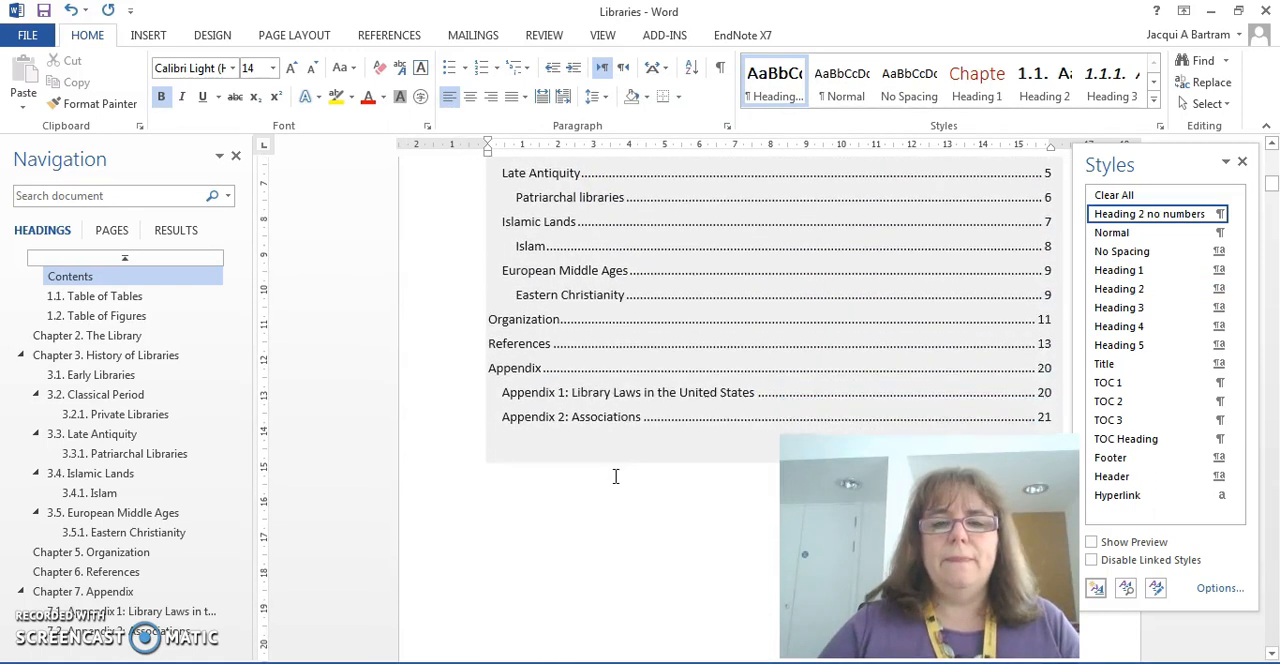
{"action": "scroll", "coordinate": [616, 476], "scroll_direction": "down", "scroll_amount": 2}
{"action": "left_click", "coordinate": [624, 425]}
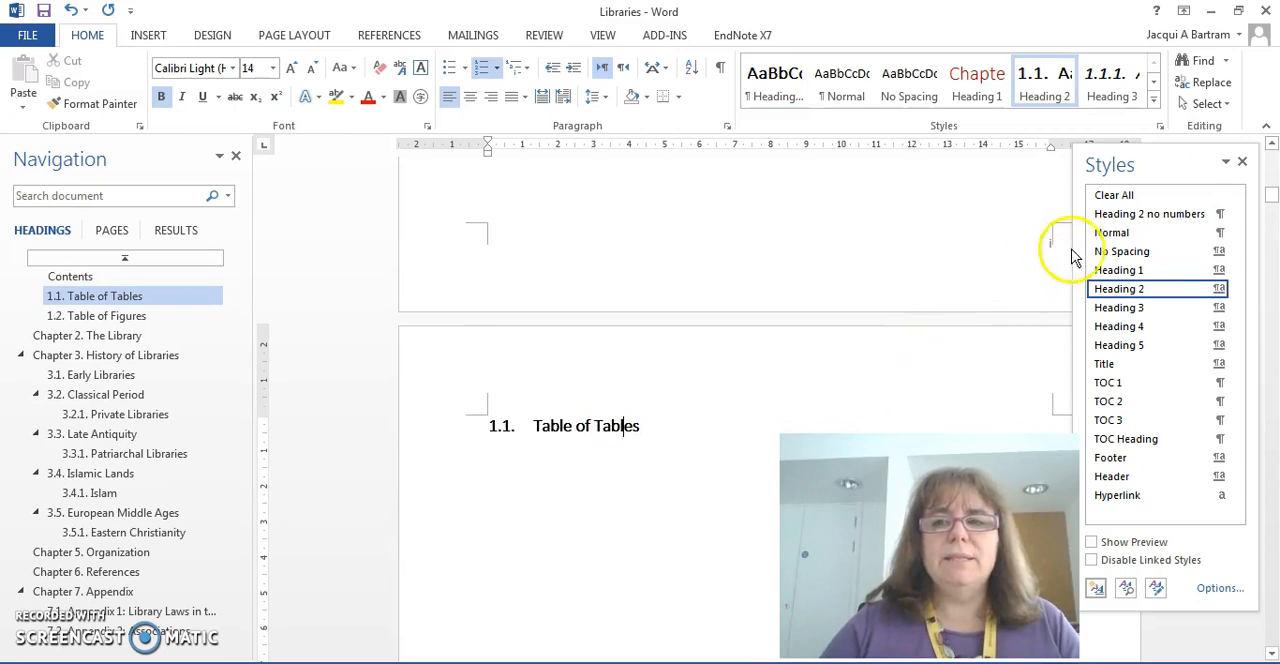
{"action": "mouse_move", "coordinate": [1160, 222]}
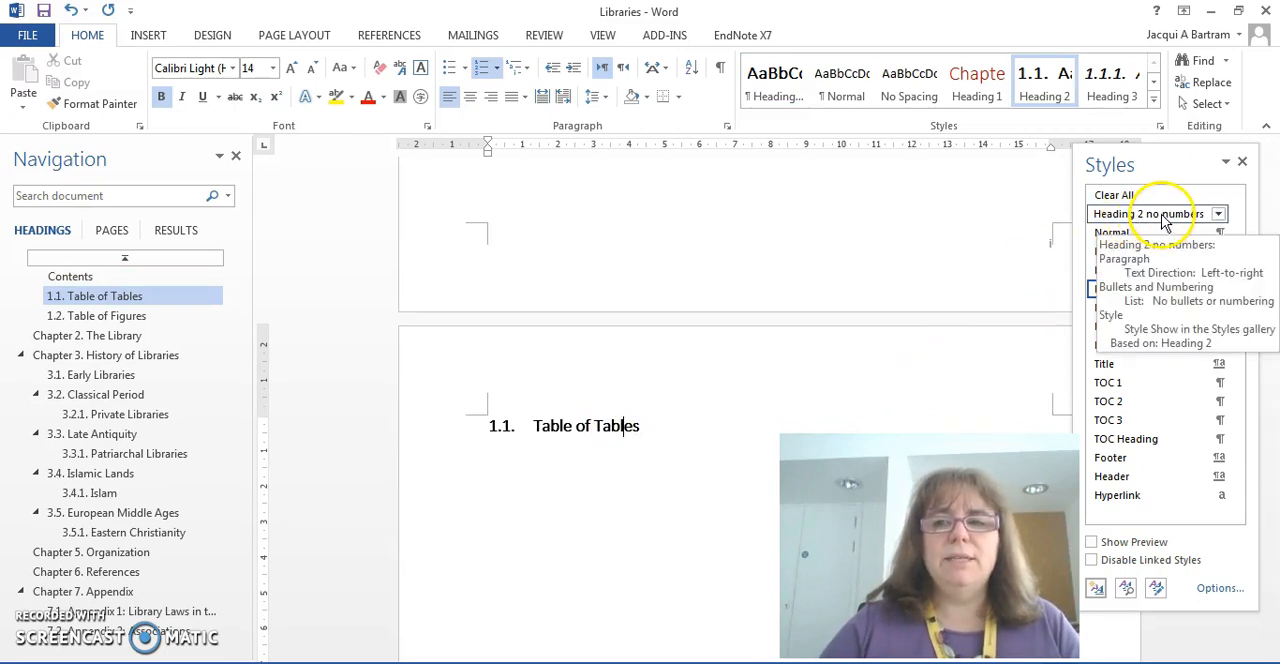
{"action": "left_click", "coordinate": [1160, 214]}
Step: Apply the "Heading 2 no numbers" style to the Table of Figures heading
{"action": "scroll", "coordinate": [680, 420], "scroll_direction": "down", "scroll_amount": 5}
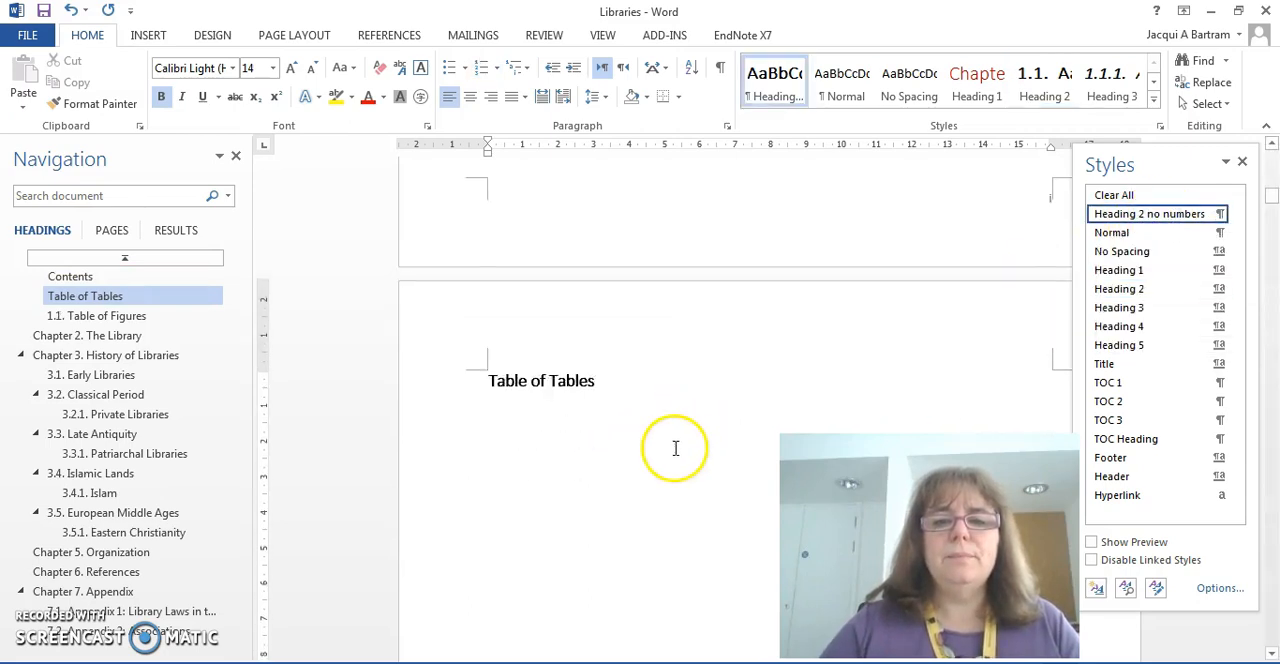
{"action": "scroll", "coordinate": [674, 451], "scroll_direction": "down", "scroll_amount": 3}
{"action": "scroll", "coordinate": [667, 318], "scroll_direction": "up", "scroll_amount": 2}
{"action": "left_click", "coordinate": [674, 250]}
{"action": "left_click", "coordinate": [1128, 216]}
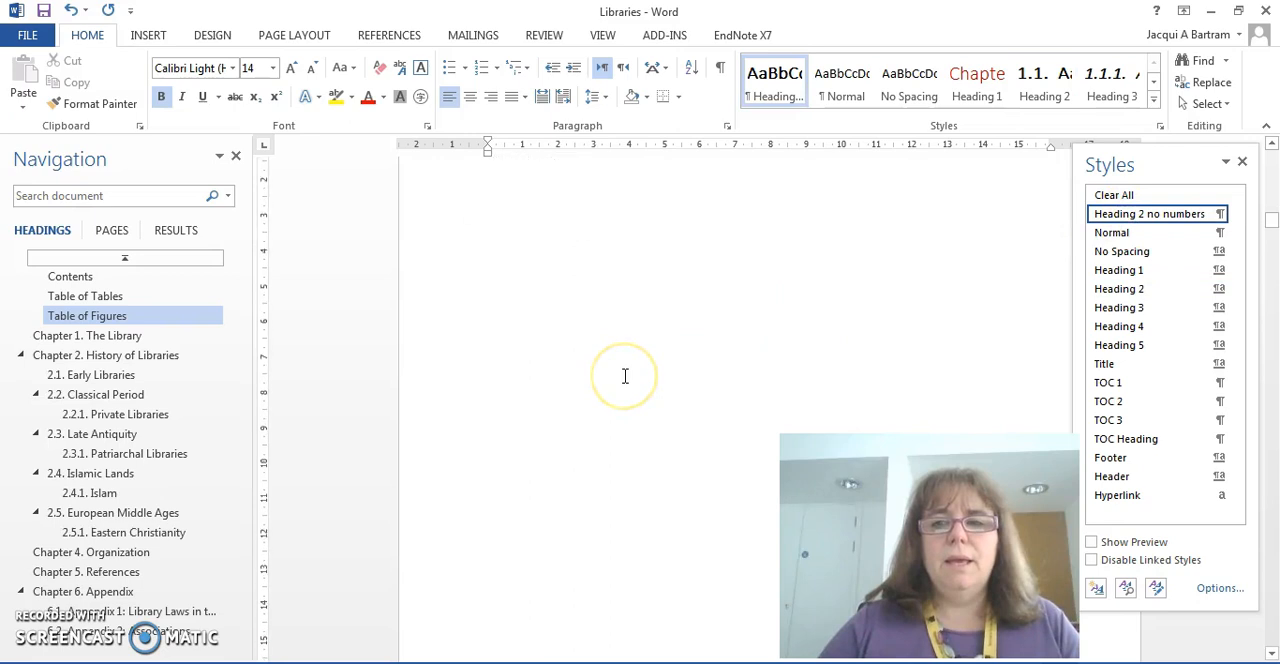
Step: Update the entire table of contents under the Contents heading so its entries match the current headings
{"action": "scroll", "coordinate": [625, 376], "scroll_direction": "down", "scroll_amount": 8}
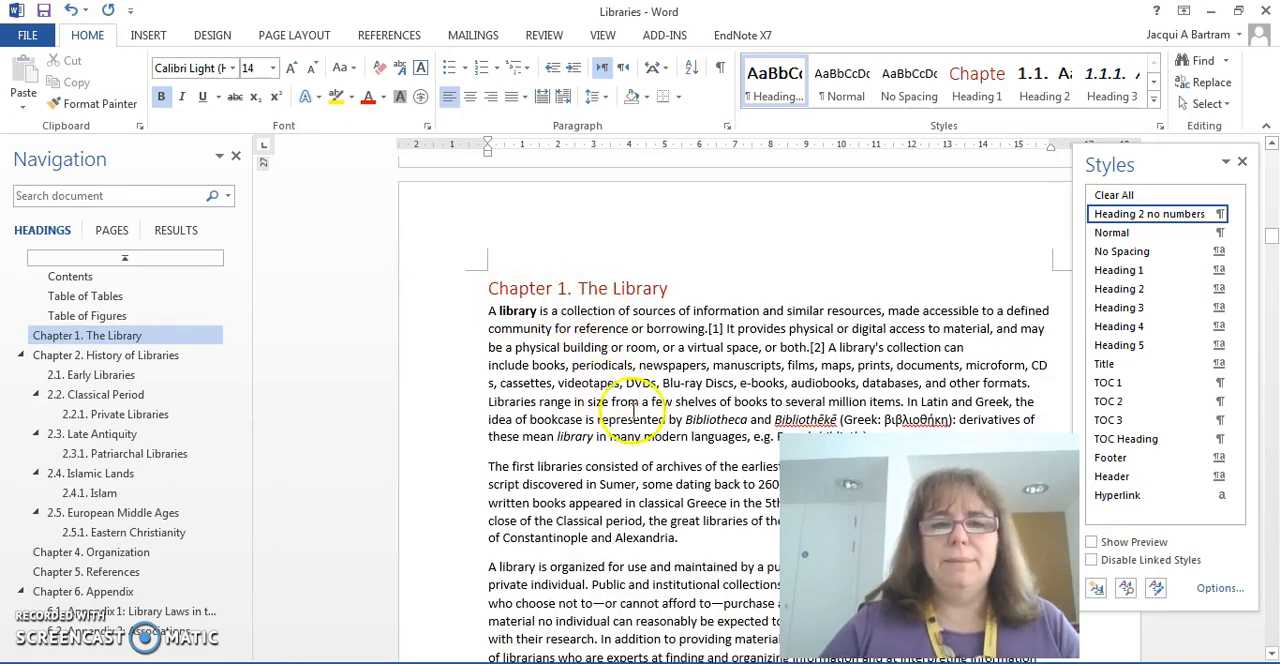
{"action": "scroll", "coordinate": [634, 414], "scroll_direction": "up", "scroll_amount": 8}
{"action": "scroll", "coordinate": [638, 410], "scroll_direction": "up", "scroll_amount": 10}
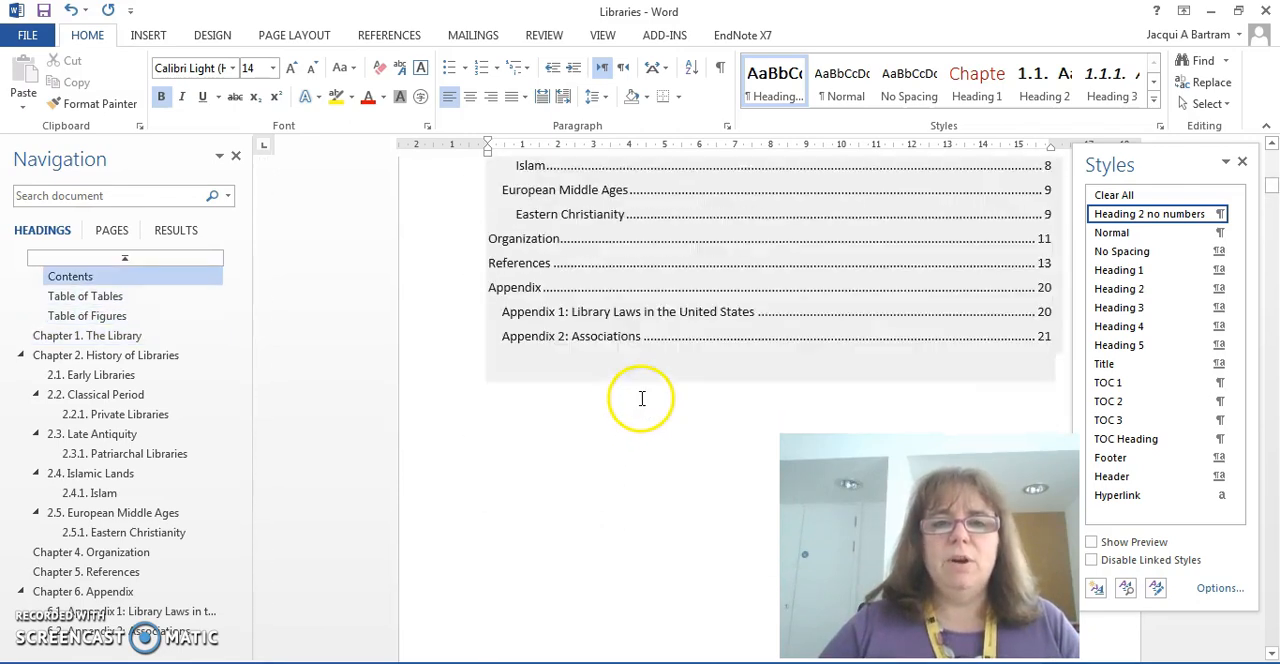
{"action": "scroll", "coordinate": [642, 398], "scroll_direction": "up", "scroll_amount": 6}
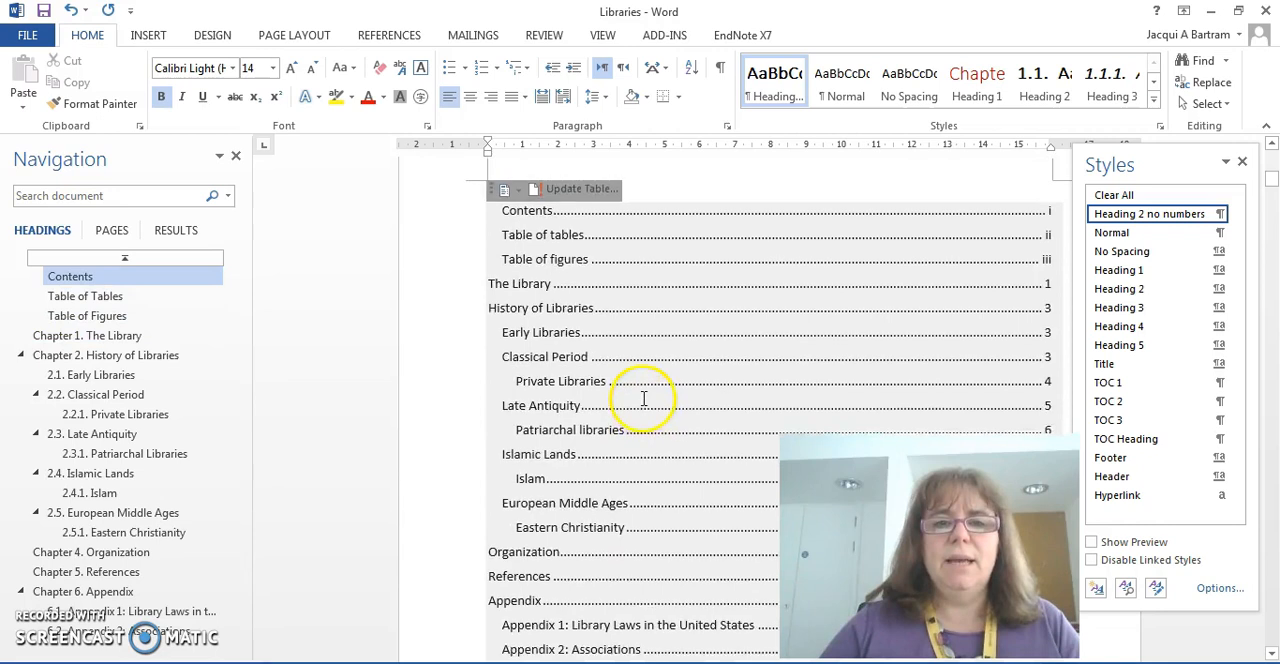
{"action": "scroll", "coordinate": [636, 380], "scroll_direction": "up", "scroll_amount": 1}
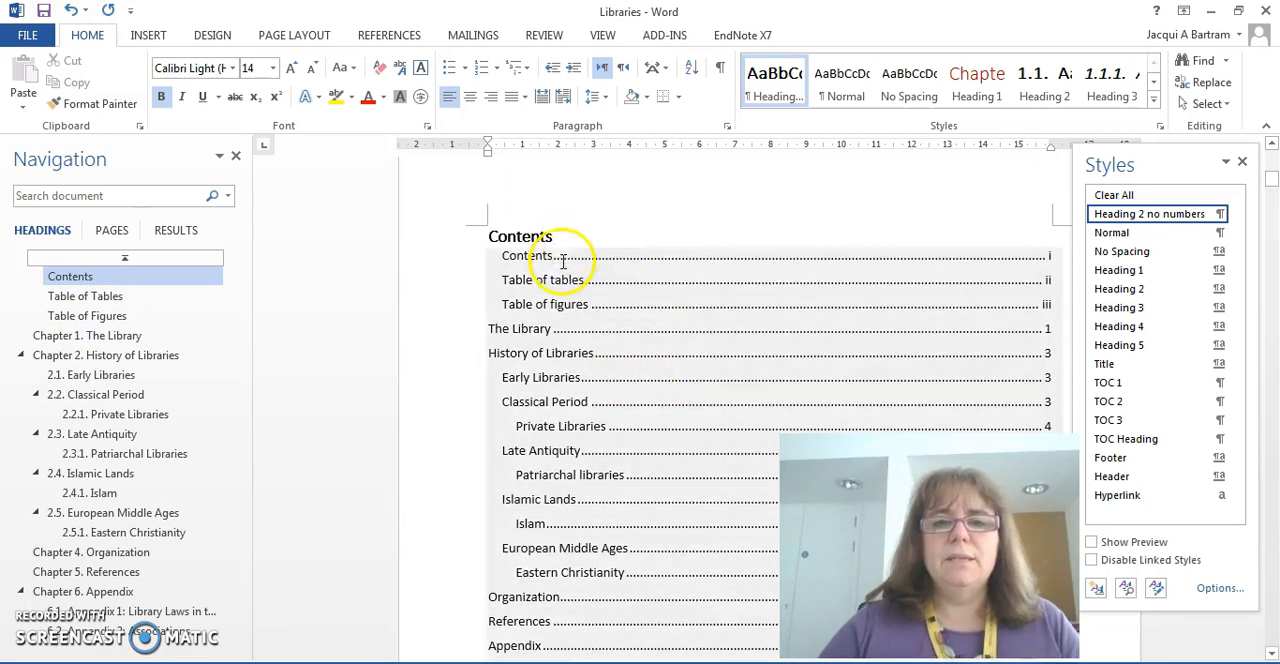
{"action": "left_click", "coordinate": [562, 257]}
{"action": "left_click", "coordinate": [576, 238]}
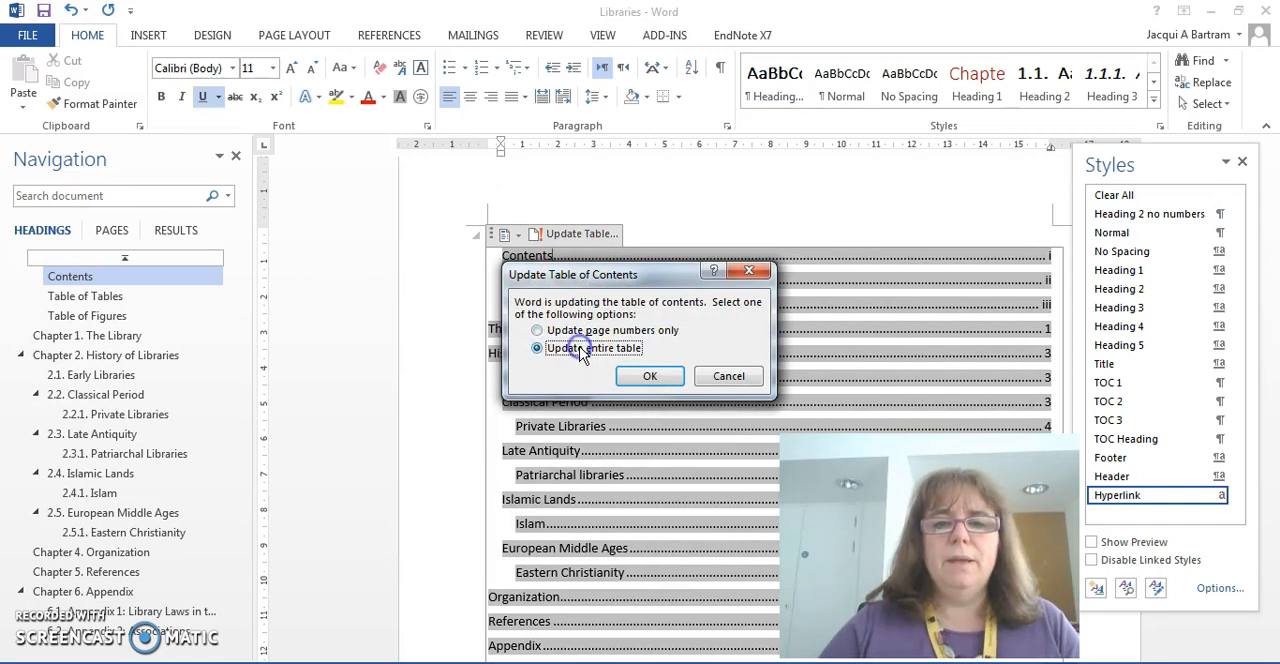
{"action": "left_click", "coordinate": [651, 378]}
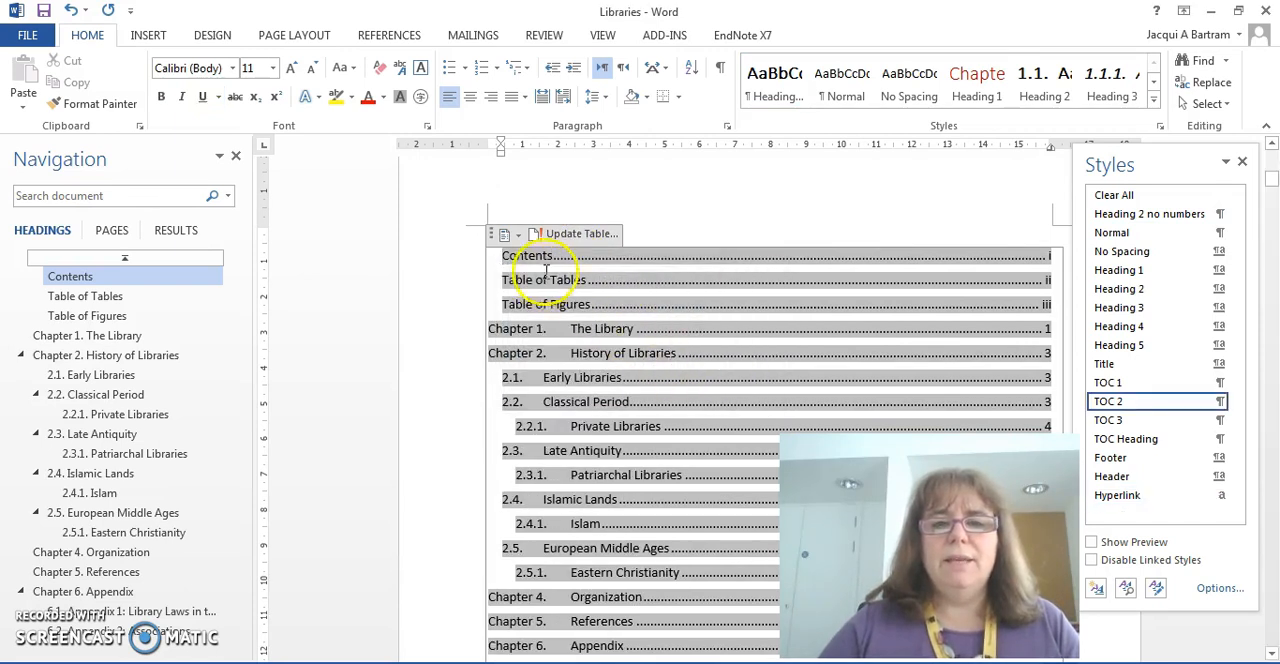
Step: Examine the chapter and section numbering in the updated table of contents, from Contents through Appendix 2: Associations
{"action": "scroll", "coordinate": [677, 375], "scroll_direction": "down", "scroll_amount": 3}
{"action": "scroll", "coordinate": [677, 375], "scroll_direction": "up", "scroll_amount": 2}
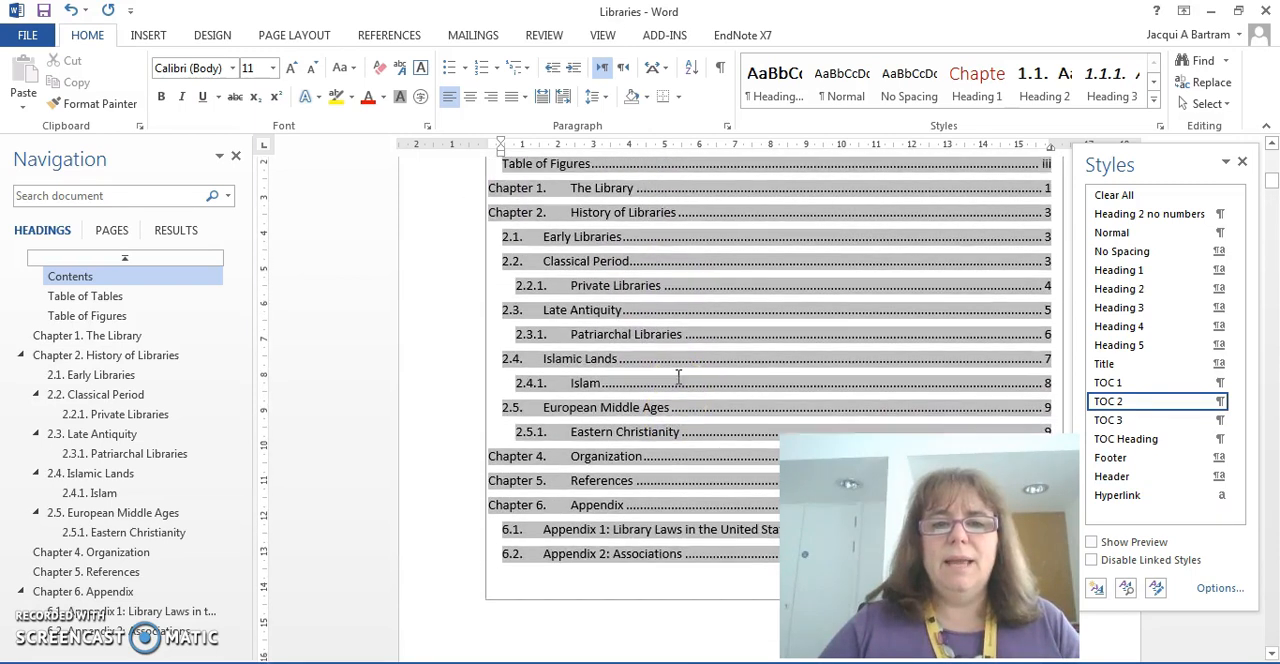
{"action": "scroll", "coordinate": [677, 375], "scroll_direction": "up", "scroll_amount": 2}
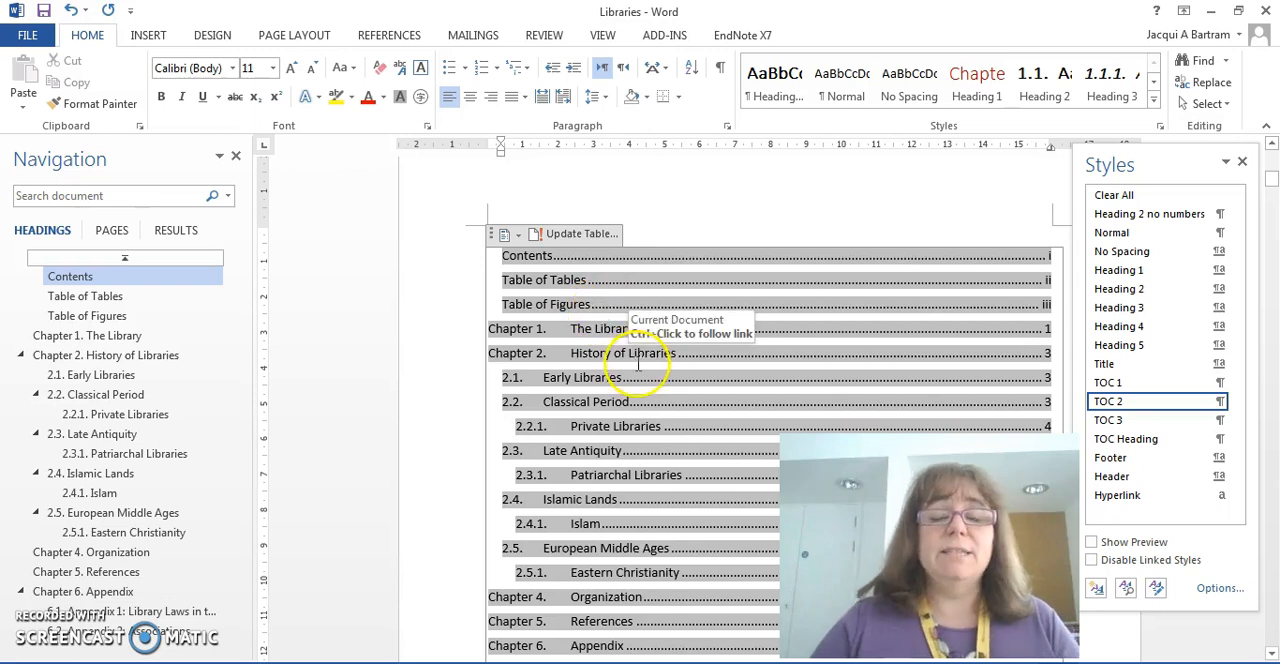
{"action": "scroll", "coordinate": [622, 497], "scroll_direction": "down", "scroll_amount": 2}
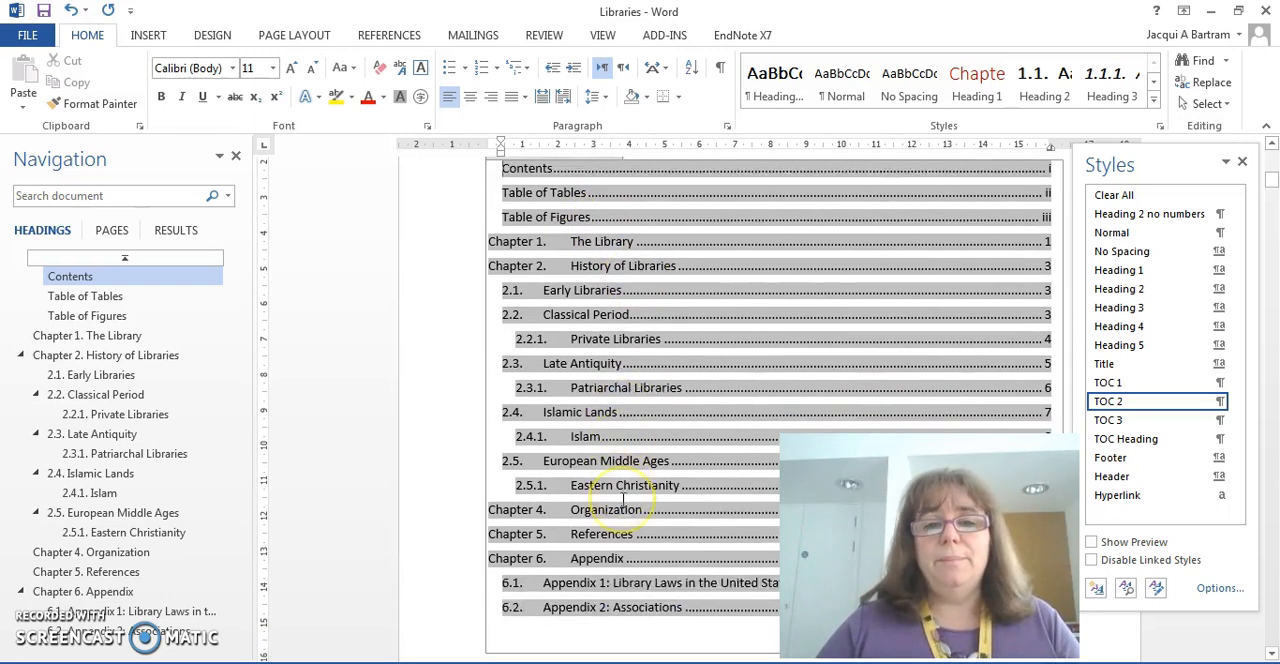
{"action": "scroll", "coordinate": [622, 497], "scroll_direction": "down", "scroll_amount": 1}
{"action": "scroll", "coordinate": [622, 498], "scroll_direction": "down", "scroll_amount": 2}
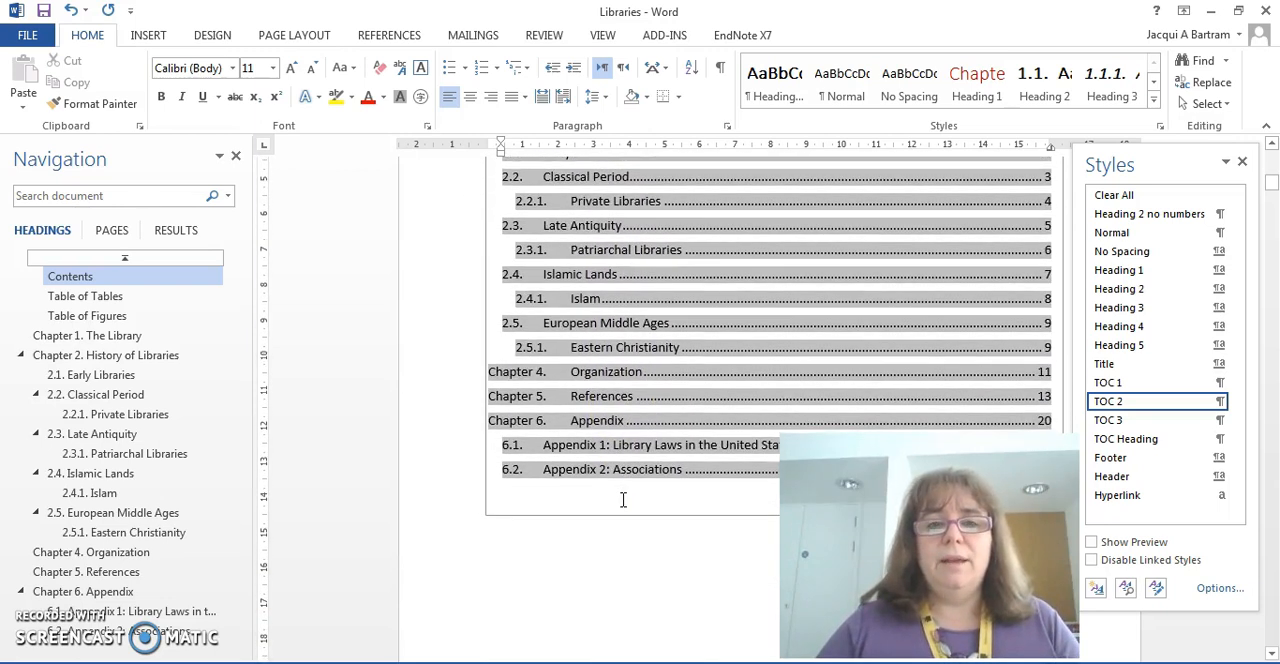
{"action": "scroll", "coordinate": [622, 499], "scroll_direction": "up", "scroll_amount": 3}
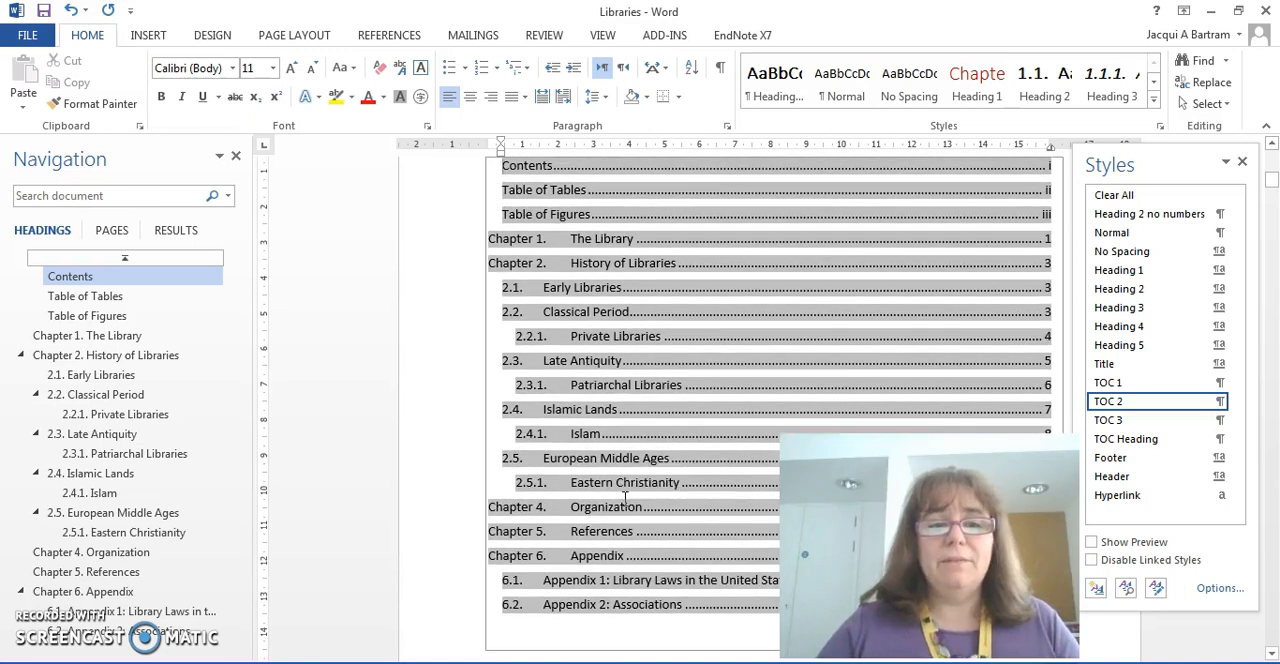
{"action": "left_click", "coordinate": [629, 490]}
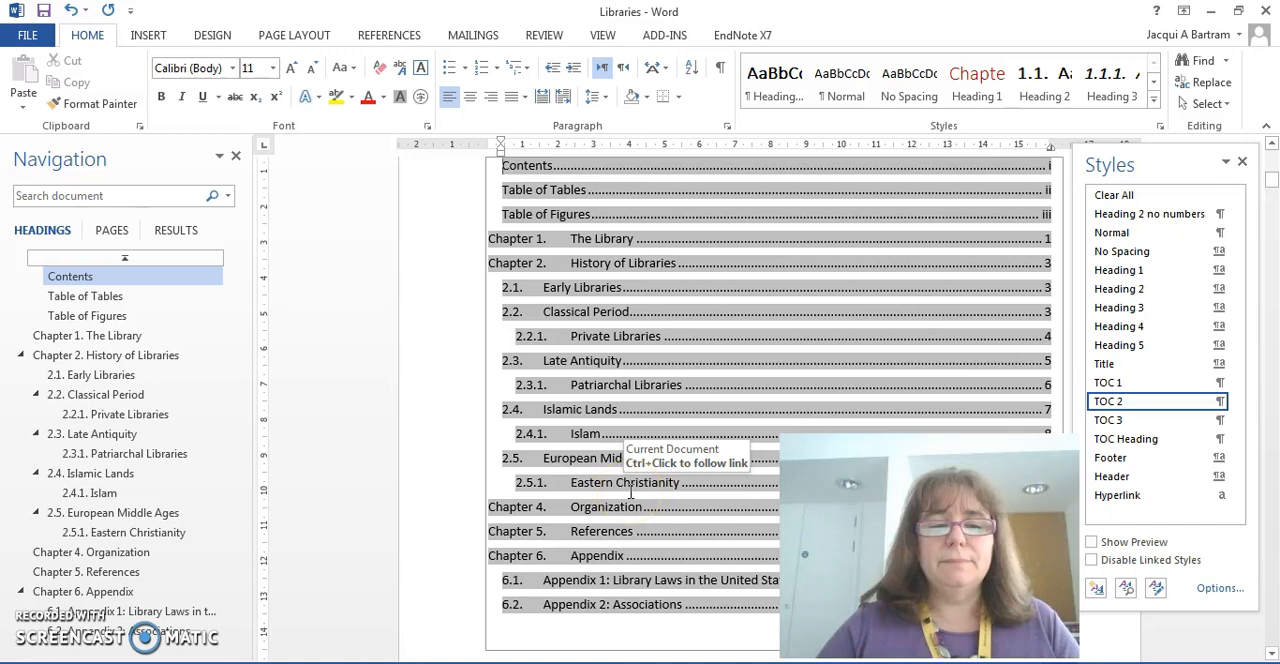